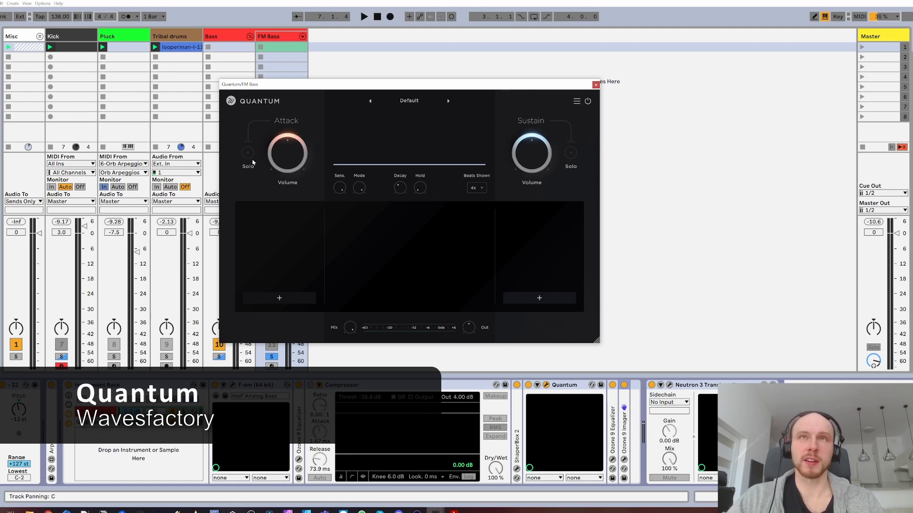
Audition the FM Bass track with the Quantum plugin on its Default preset and stop playback.
key(space)
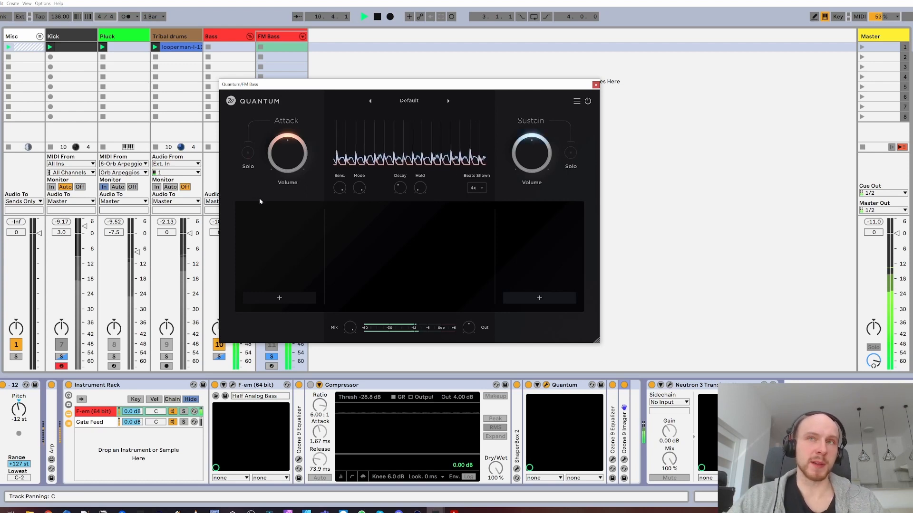
key(space)
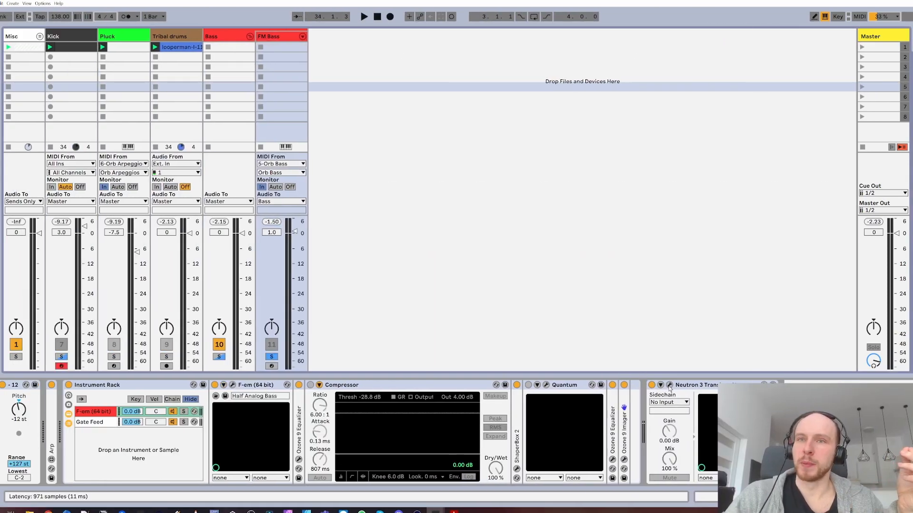
Open Neutron 3 Transient Shaper on FM Bass and, during playback, reset the middle band's attack and raise its sustain.
click(669, 386)
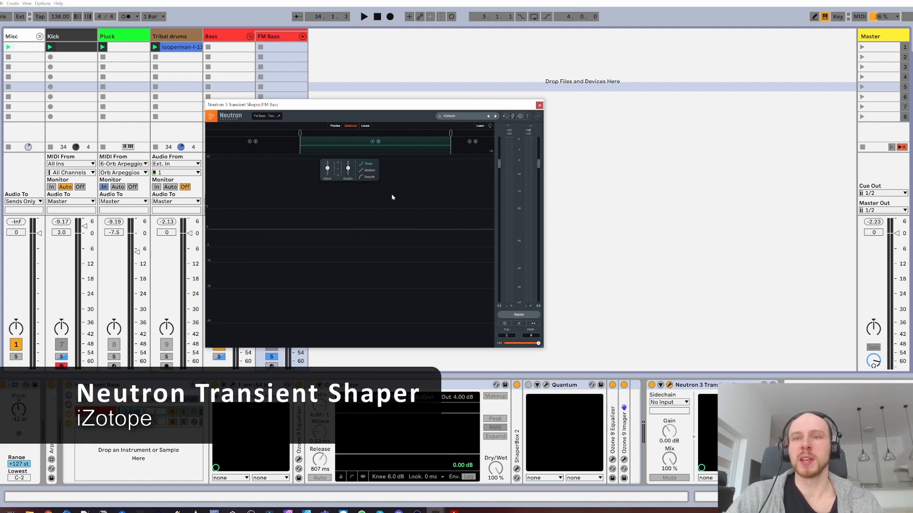
key(space)
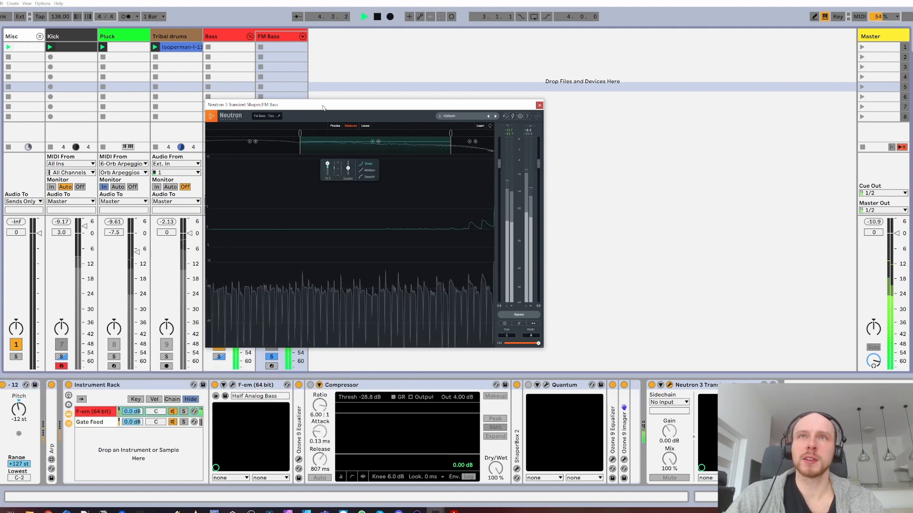
double_click(327, 163)
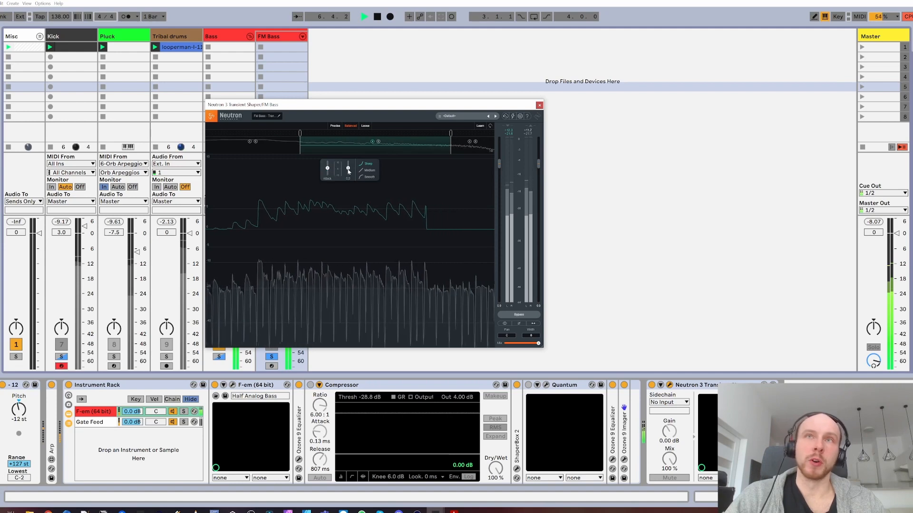
drag(348, 172, 353, 159)
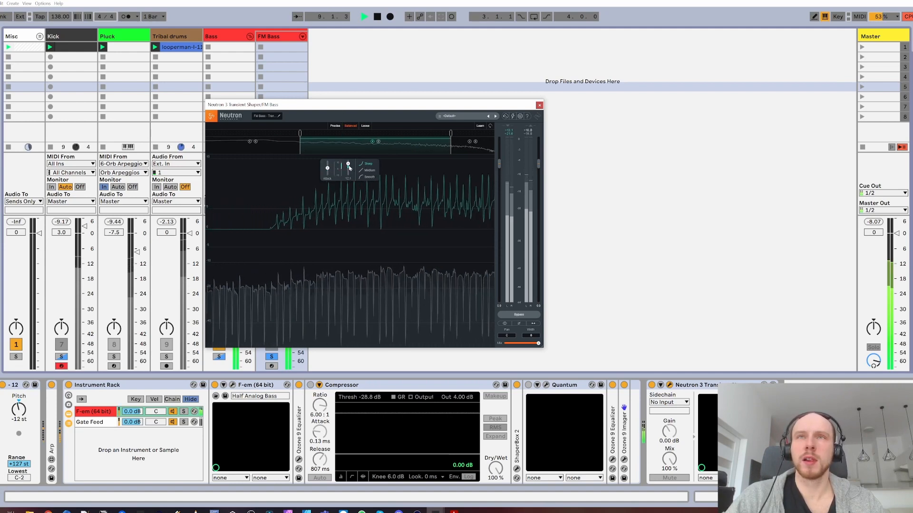
Compare the FM Bass with the Transient Shaper's middle band repeatedly bypassed and re-enabled, leaving the band bypassed.
click(373, 142)
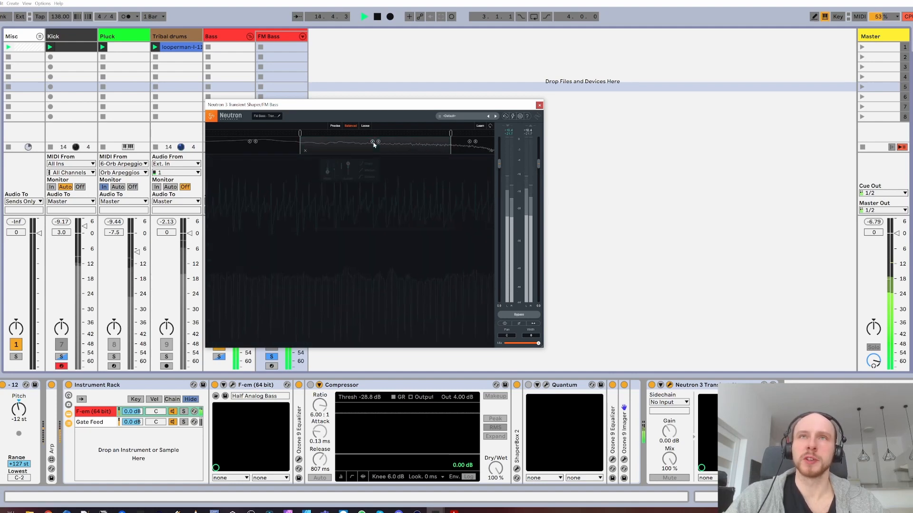
click(373, 142)
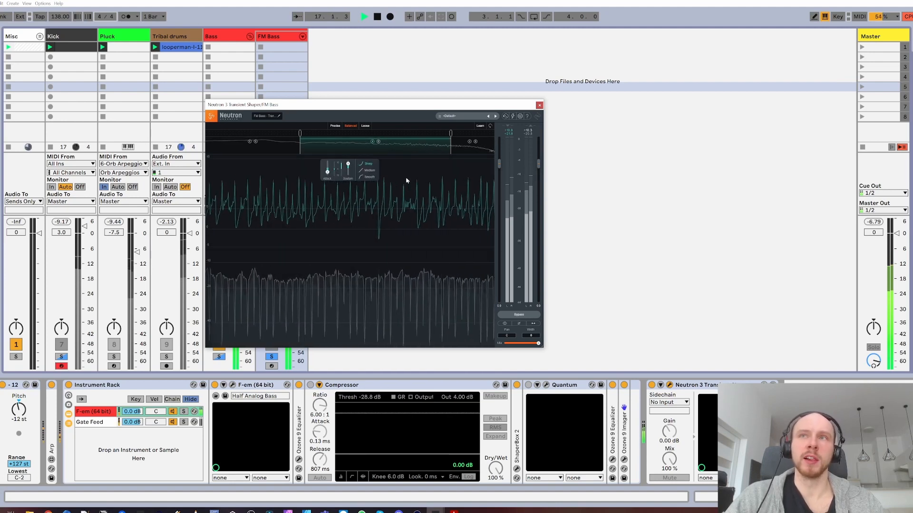
click(373, 143)
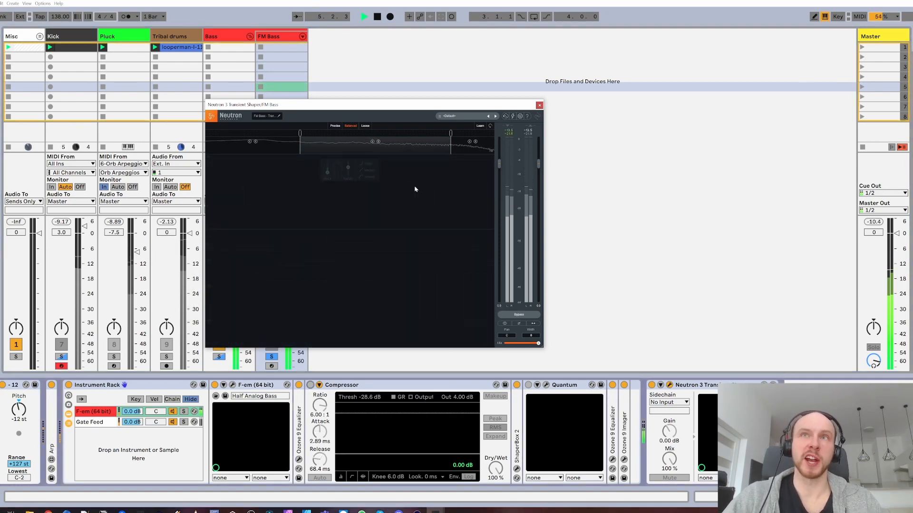
click(372, 142)
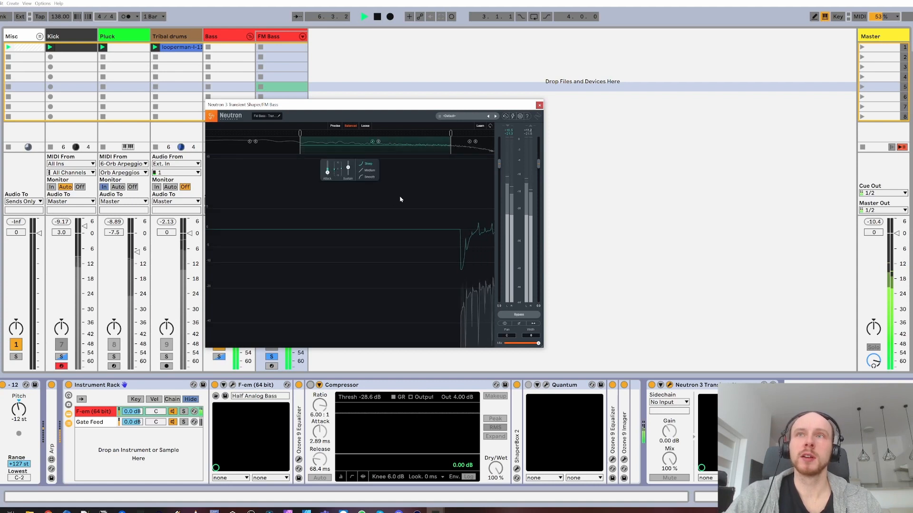
click(372, 142)
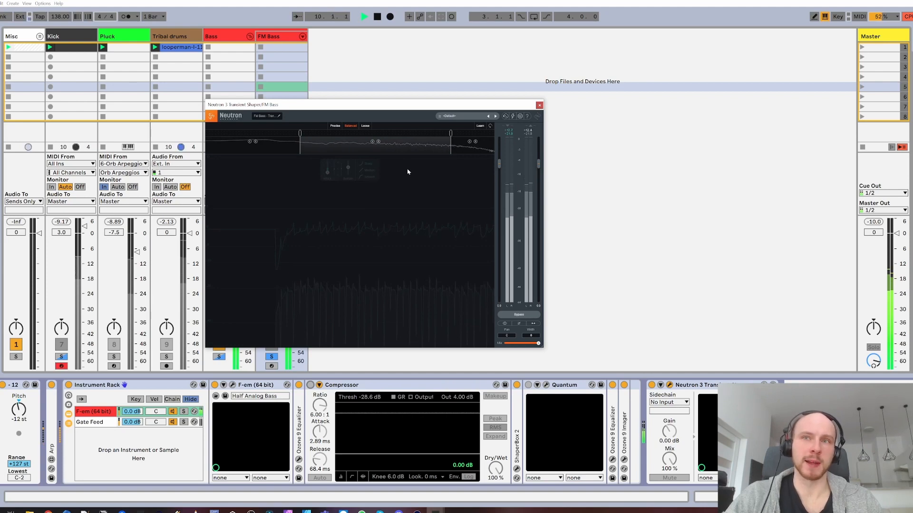
Enable the FM Bass Compressor, set attack to 5.47 ms, release to 121 ms and threshold to -28.6 dB, and turn it off again.
click(310, 385)
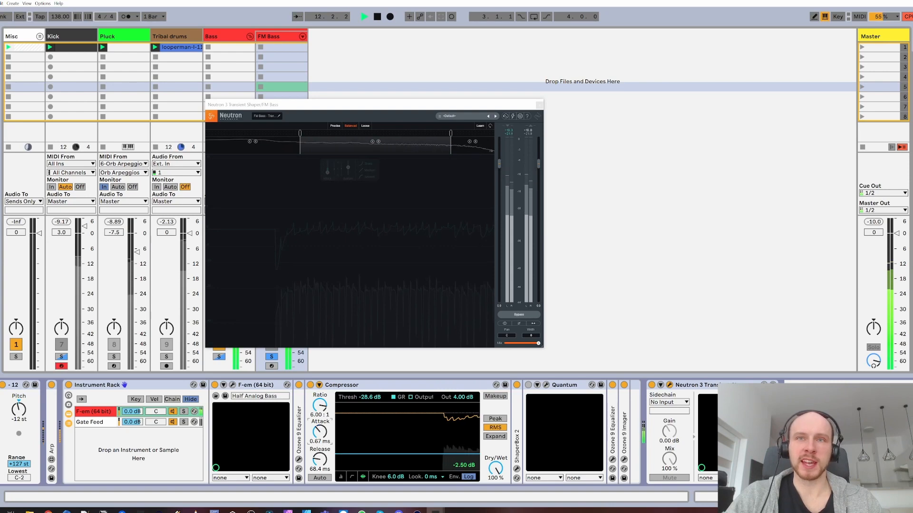
drag(320, 432, 319, 423)
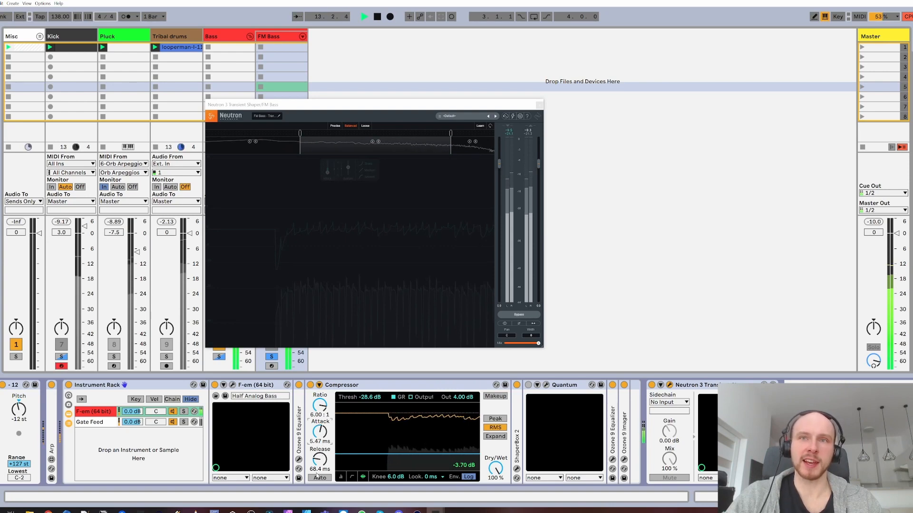
drag(319, 460, 319, 454)
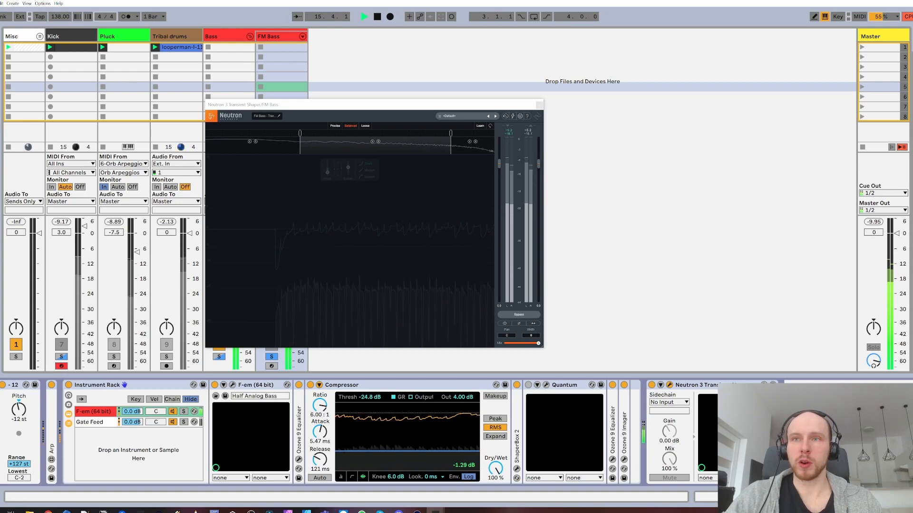
drag(468, 454, 468, 454)
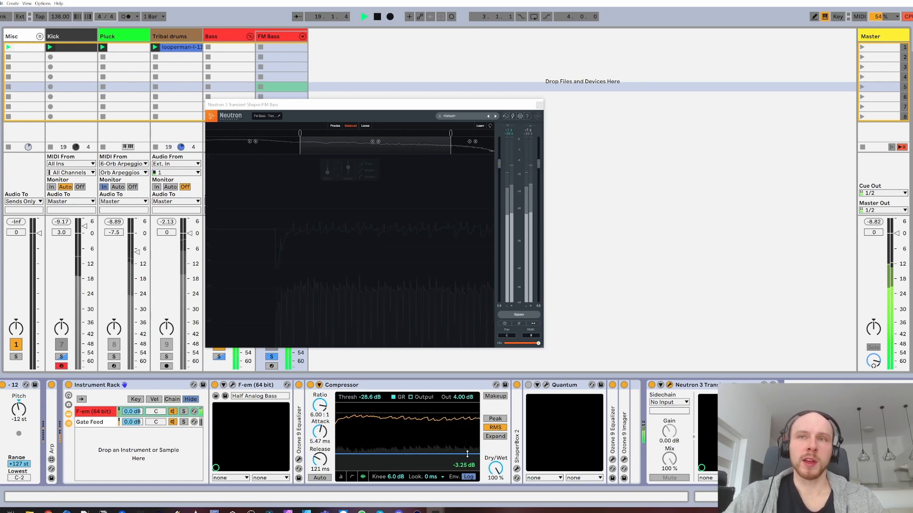
click(310, 385)
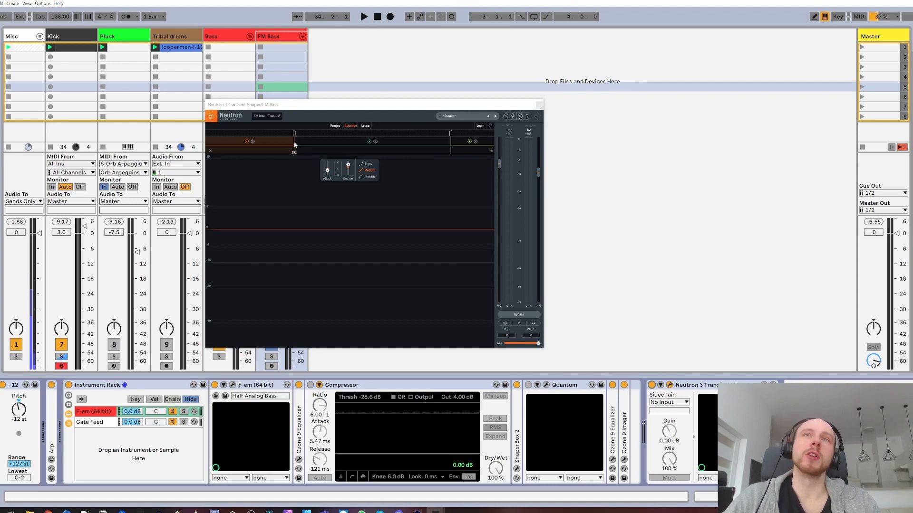
Lower the crossover between the Transient Shaper's low and middle bands and, during playback, adjust the low band's attack down and back up.
drag(295, 144, 290, 136)
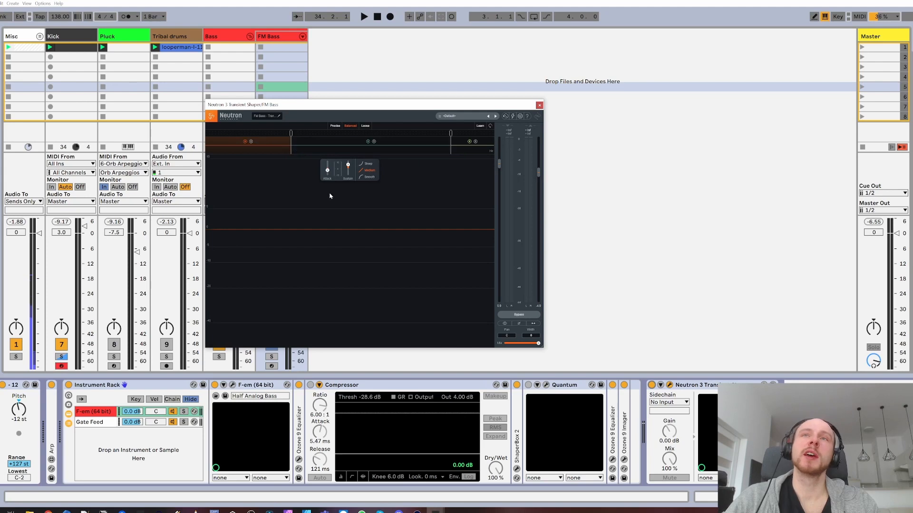
key(space)
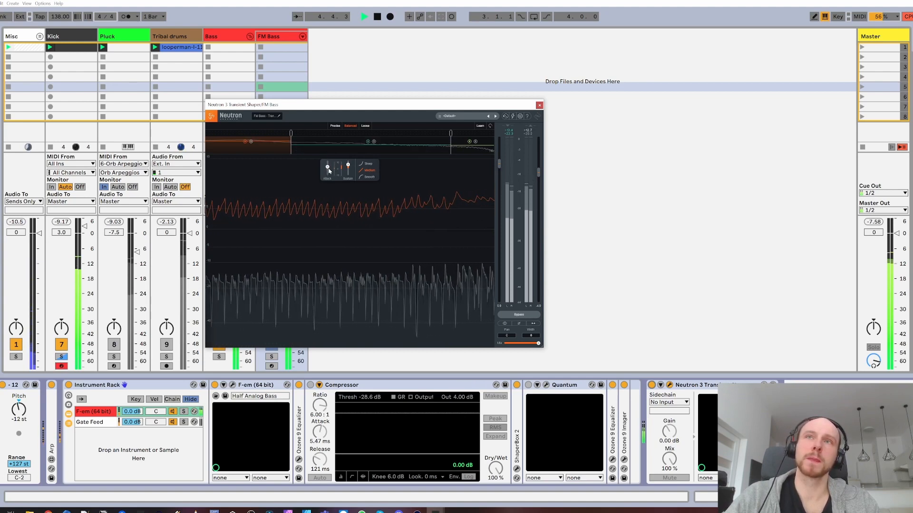
drag(329, 171, 328, 203)
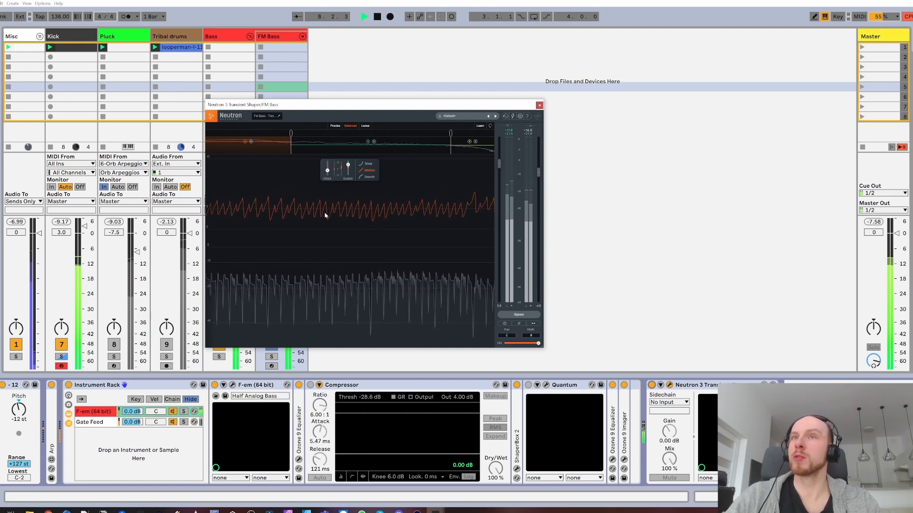
drag(327, 170, 330, 156)
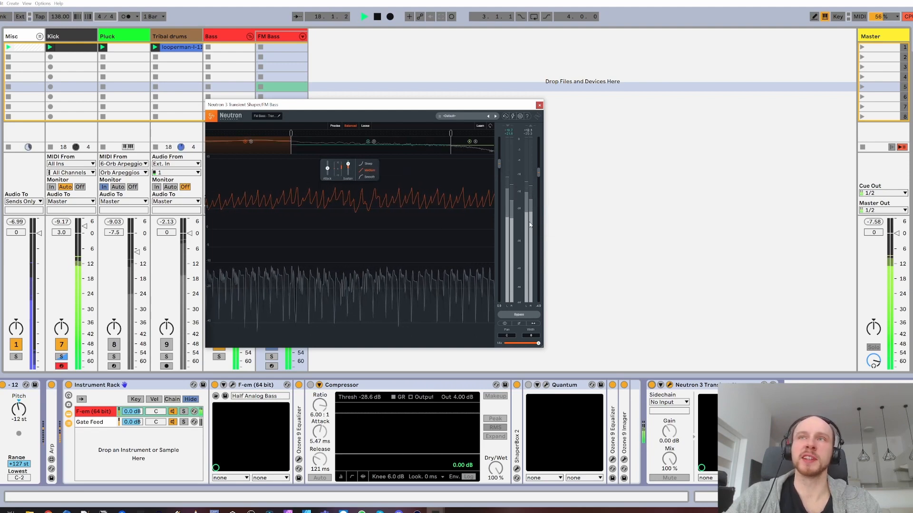
Set the Transient Shaper's output gain to -6 dB and toggle the device's activation to compare the result.
double_click(538, 307)
text(-6)
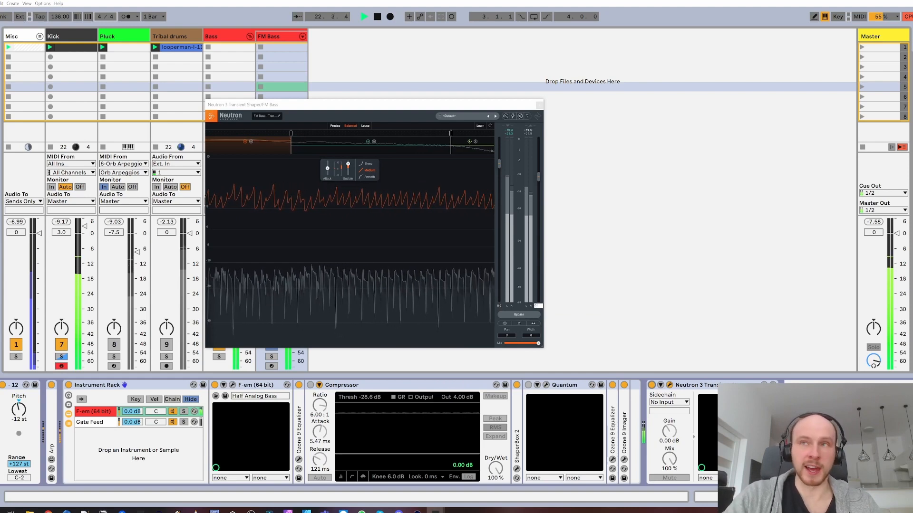
key(Return)
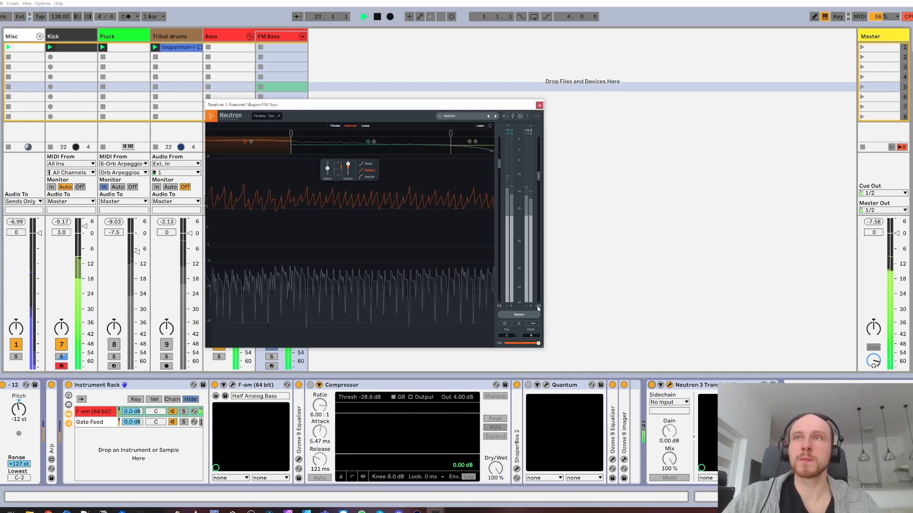
click(654, 387)
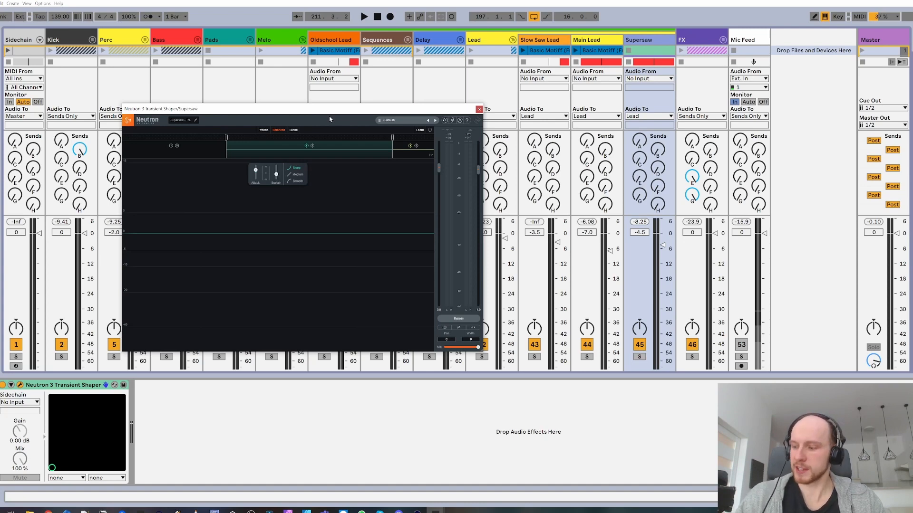
Play the looped section, mute the Main Lead track and solo the Supersaw track.
key(space)
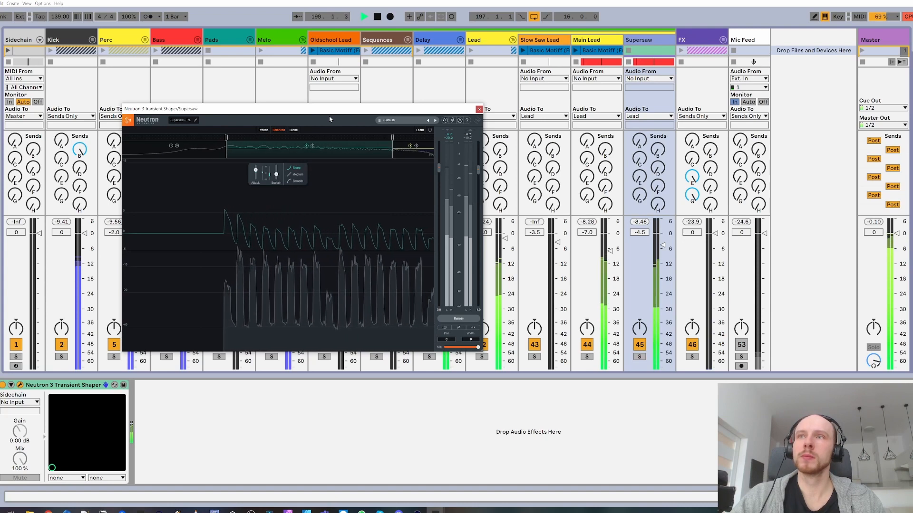
click(589, 346)
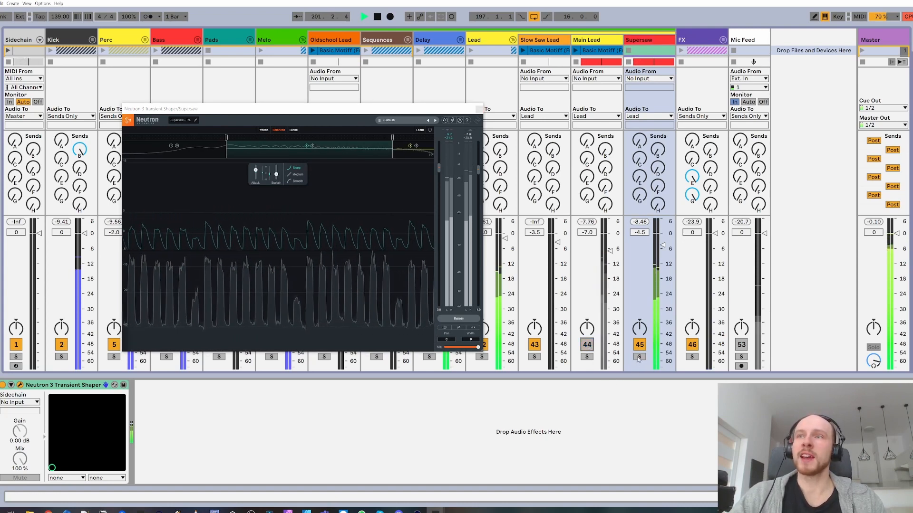
click(639, 357)
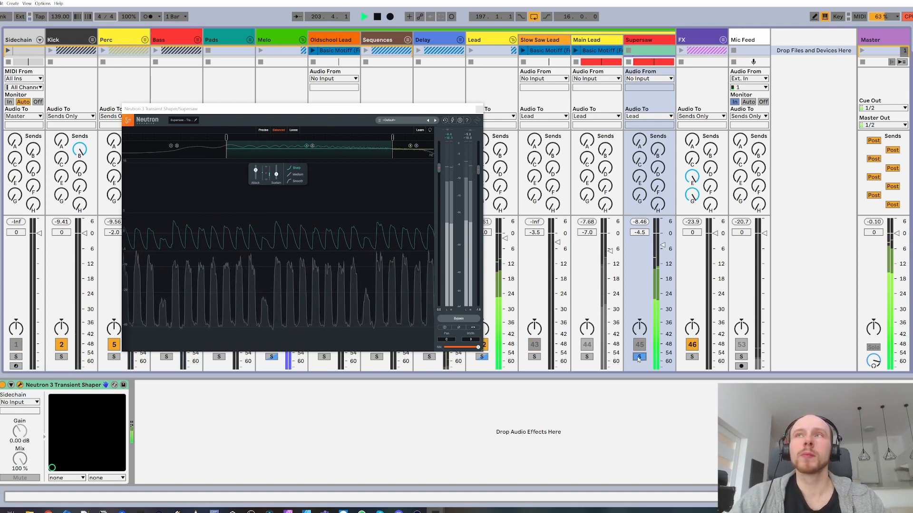
Compare the soloed Supersaw with the Transient Shaper bypassed and active, leaving the plugin active.
click(459, 319)
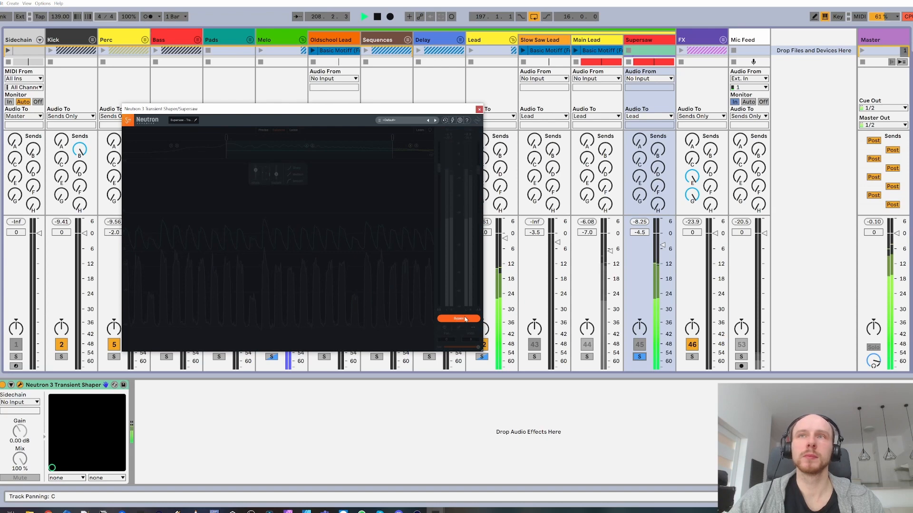
click(466, 319)
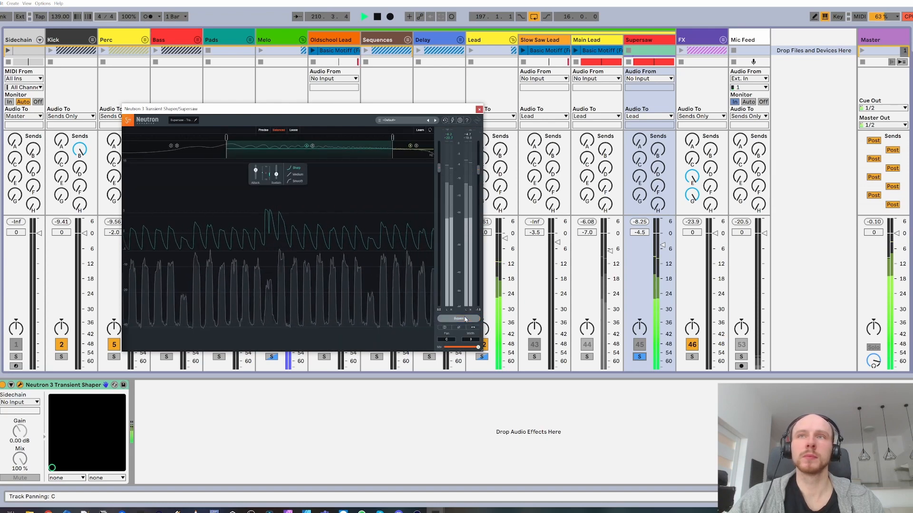
click(465, 319)
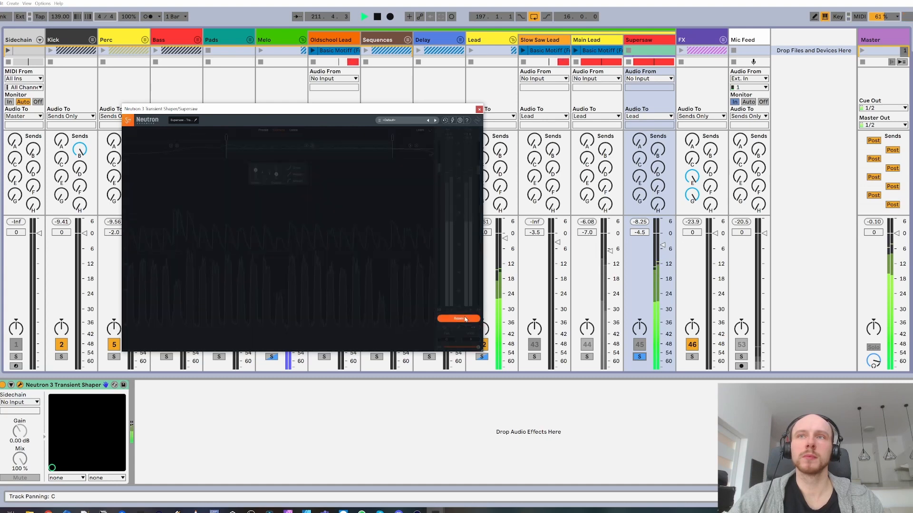
click(465, 319)
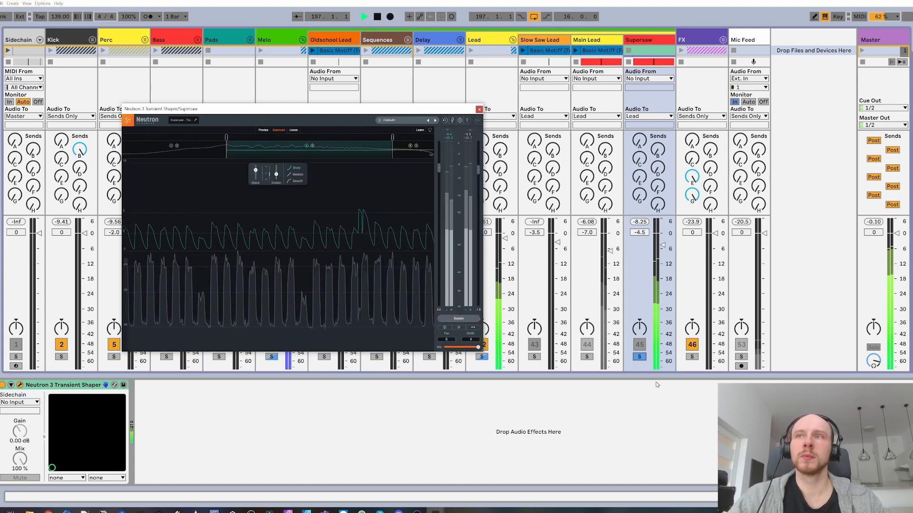
Unsolo the Supersaw, compare the Transient Shaper bypassed and active in the full mix, and stop playback.
click(639, 356)
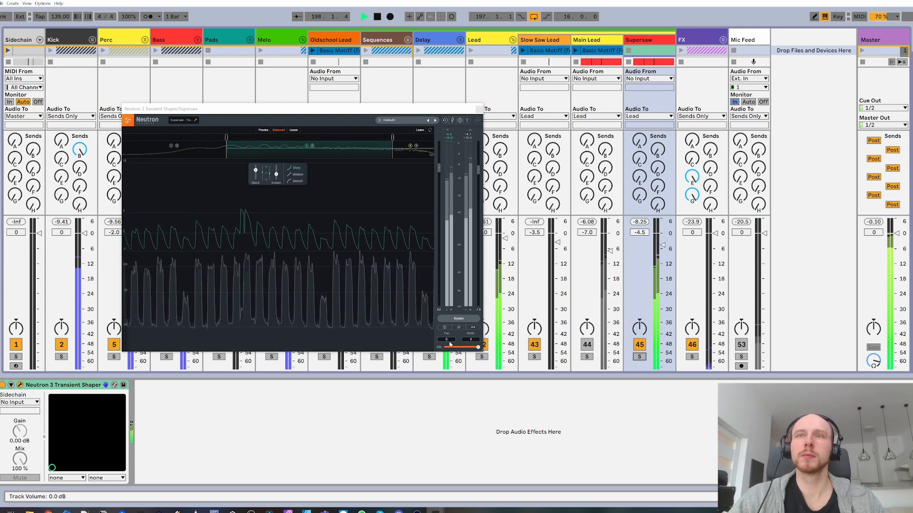
click(462, 319)
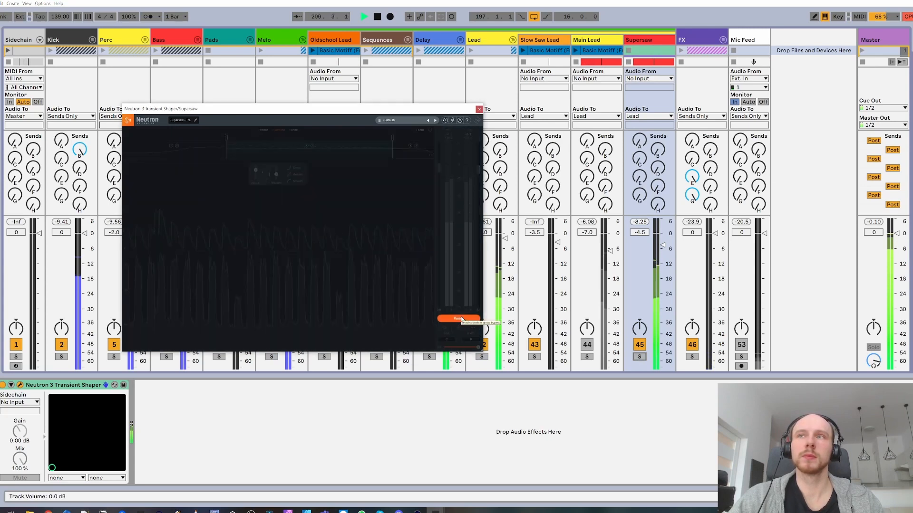
click(461, 319)
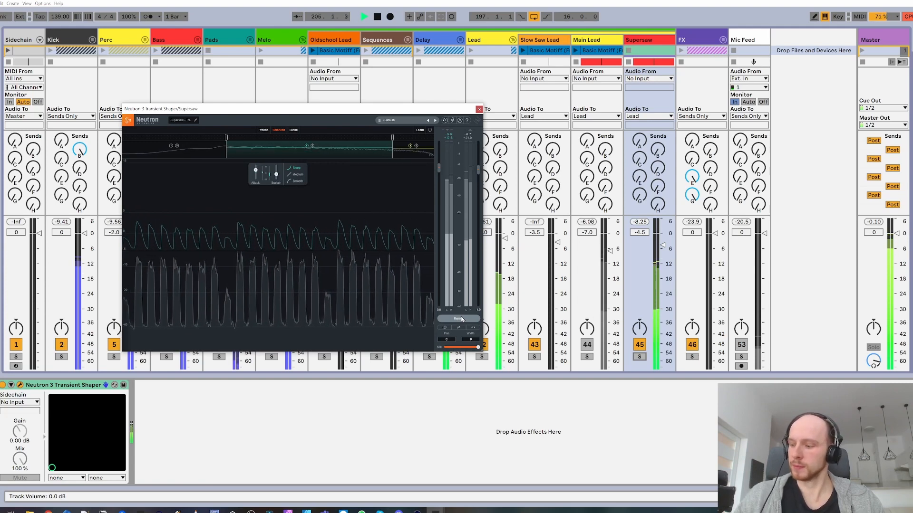
key(space)
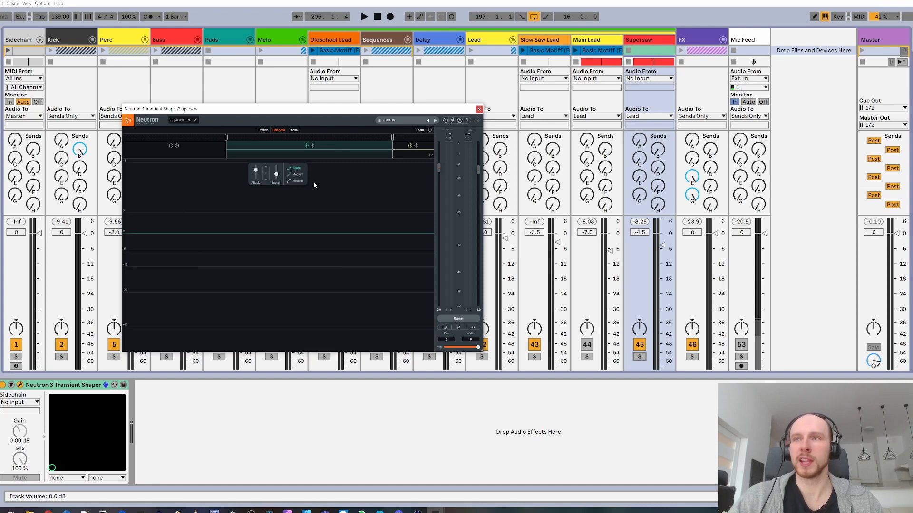
Play the looped section and compare the Supersaw's Transient Shaper bypassed and active in the mix, leaving it active.
key(space)
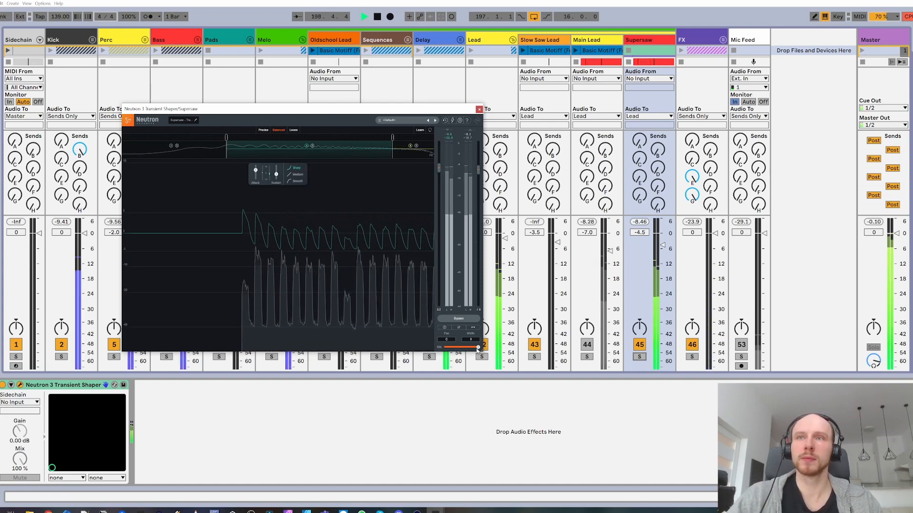
click(468, 320)
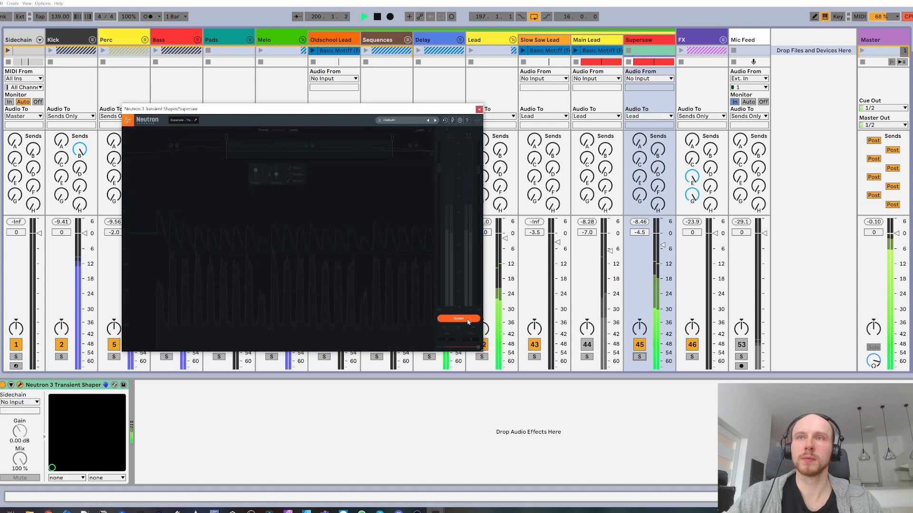
click(467, 319)
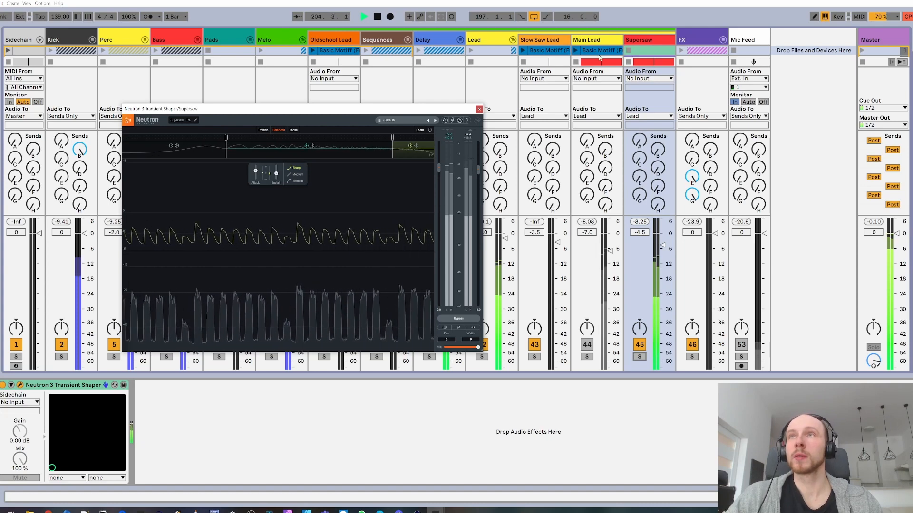
Unmute and solo the Main Lead track, open its Neutron 3 Transient Shaper and select the middle band.
click(604, 336)
click(587, 344)
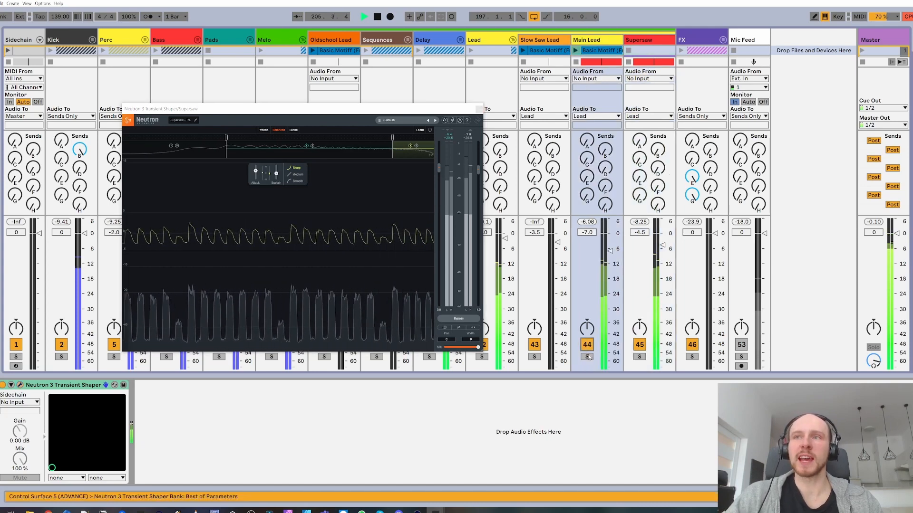
click(587, 356)
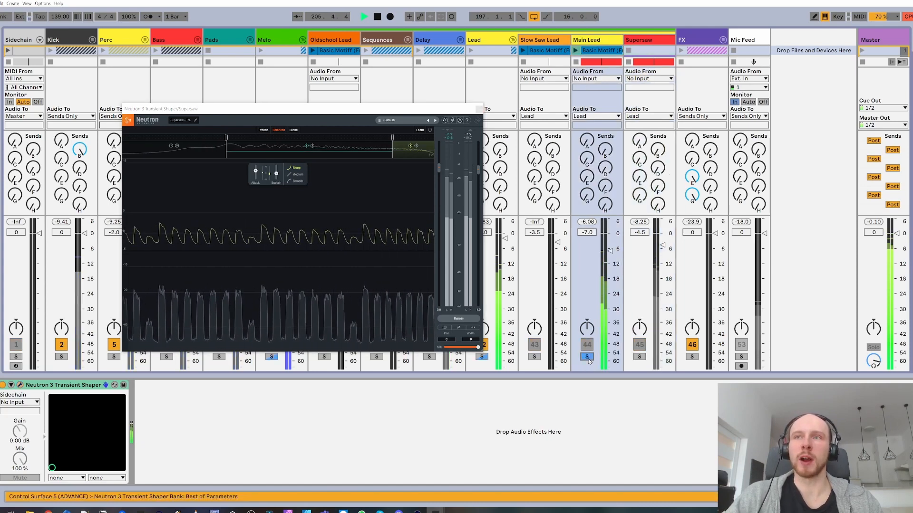
click(20, 385)
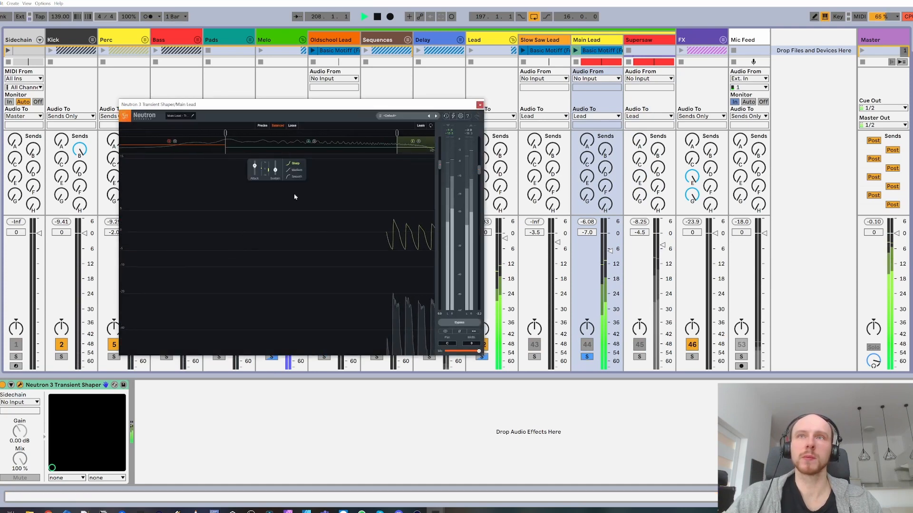
click(351, 139)
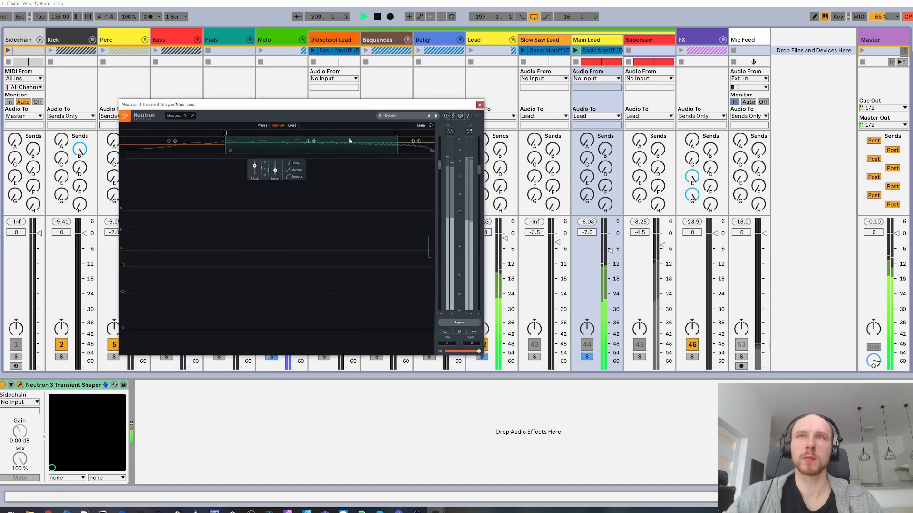
Unsolo the Main Lead and compare its Transient Shaper bypassed and active while the Supersaw is muted, restoring the Supersaw and stopping playback at the end.
click(588, 356)
click(639, 344)
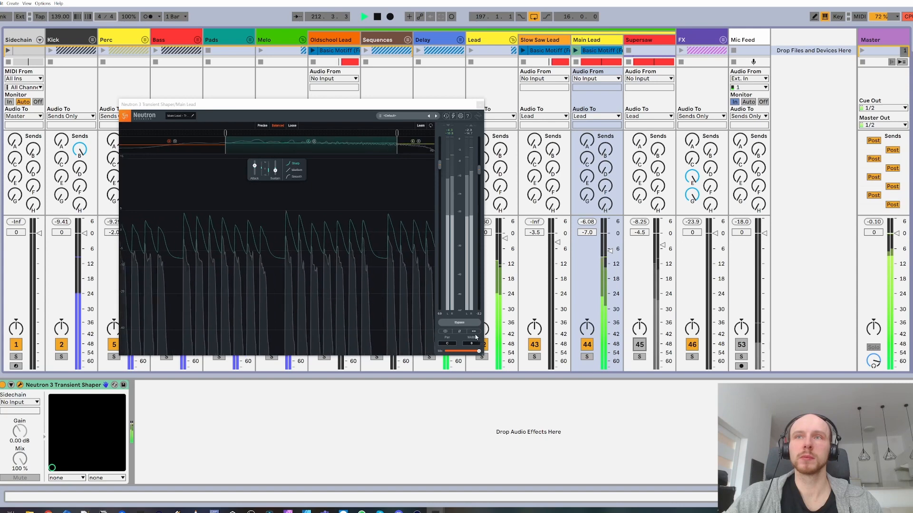
click(470, 324)
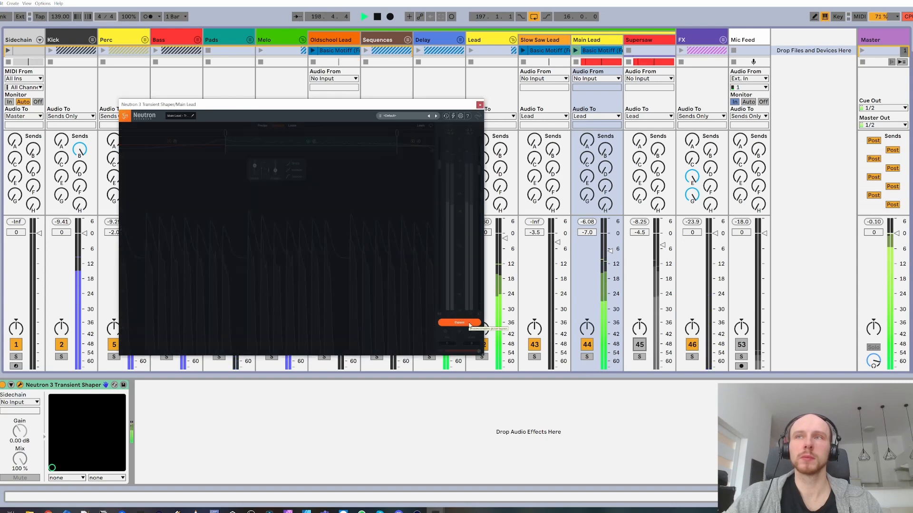
click(470, 324)
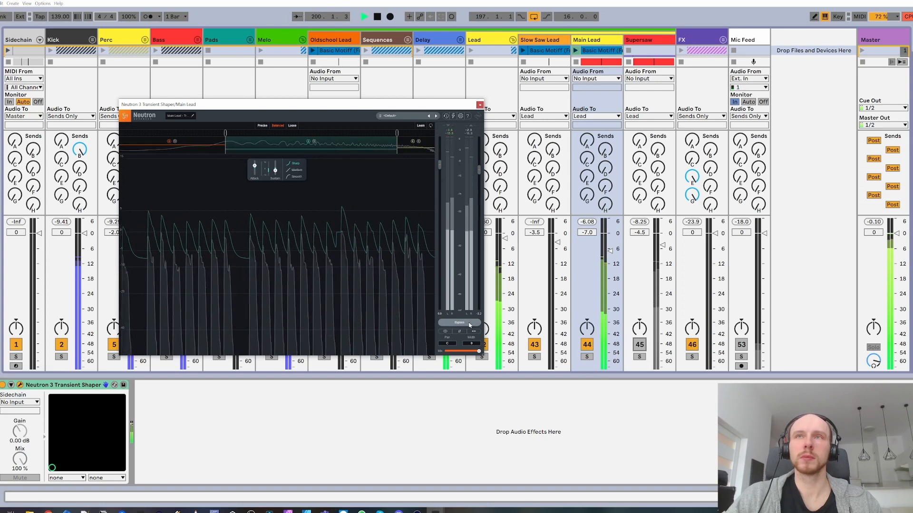
click(470, 324)
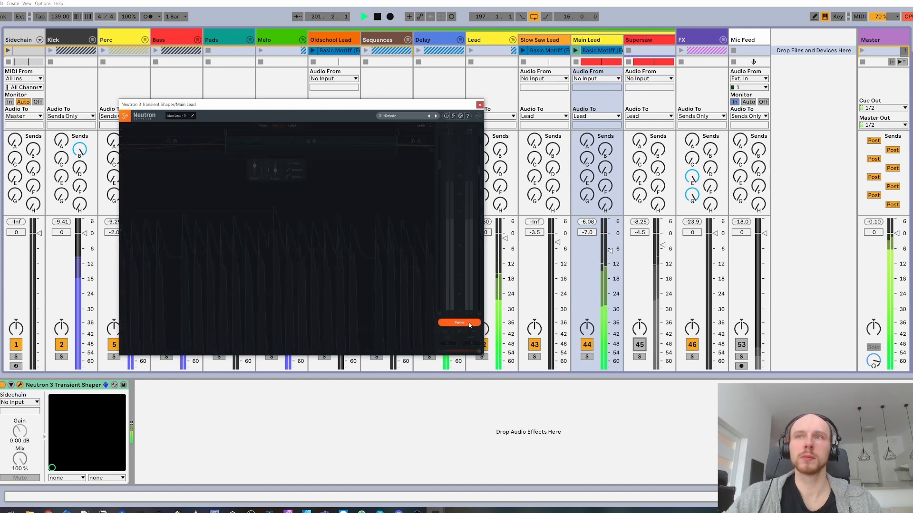
click(470, 324)
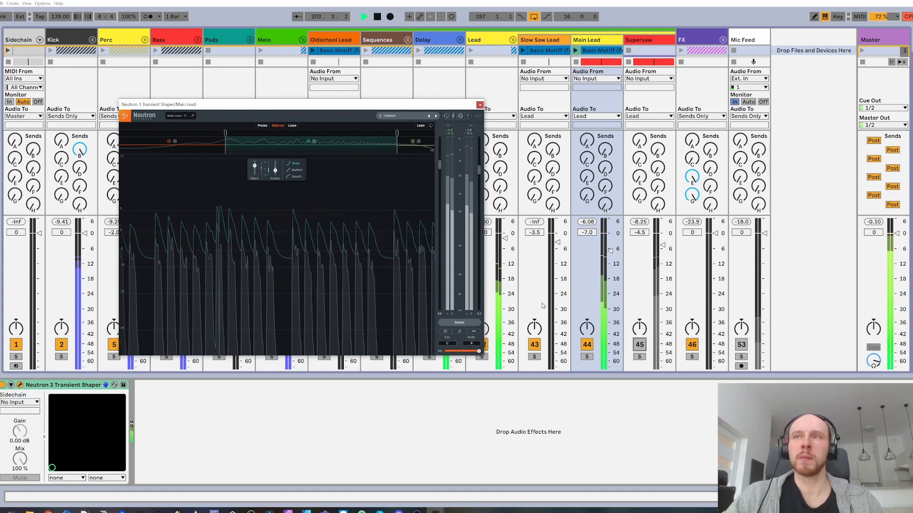
click(639, 345)
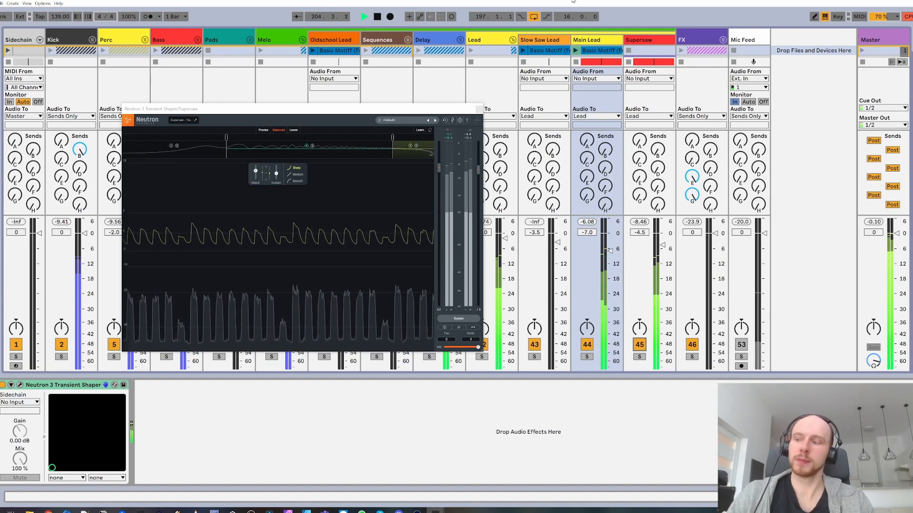
key(space)
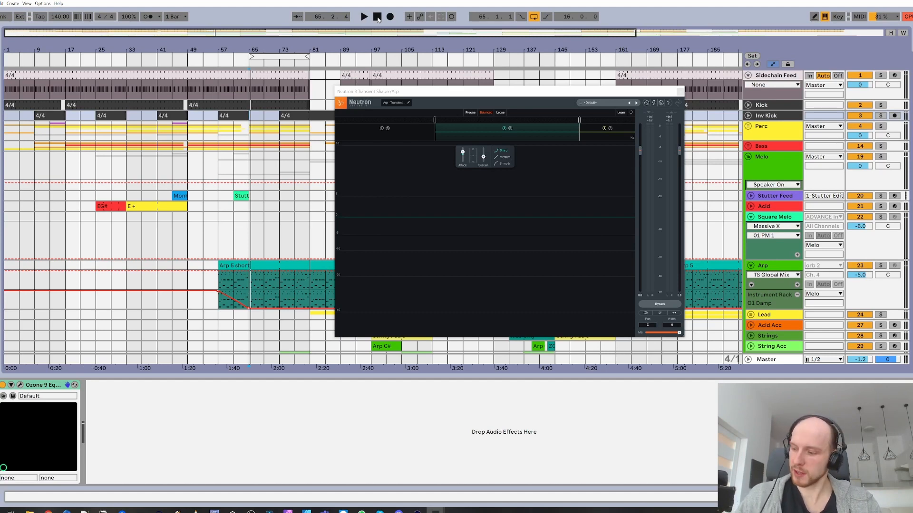
Play the looped section, select the Arp clip and compare the Arp's Mid and Side chains by soloing each, ending with neither chain soloed.
key(space)
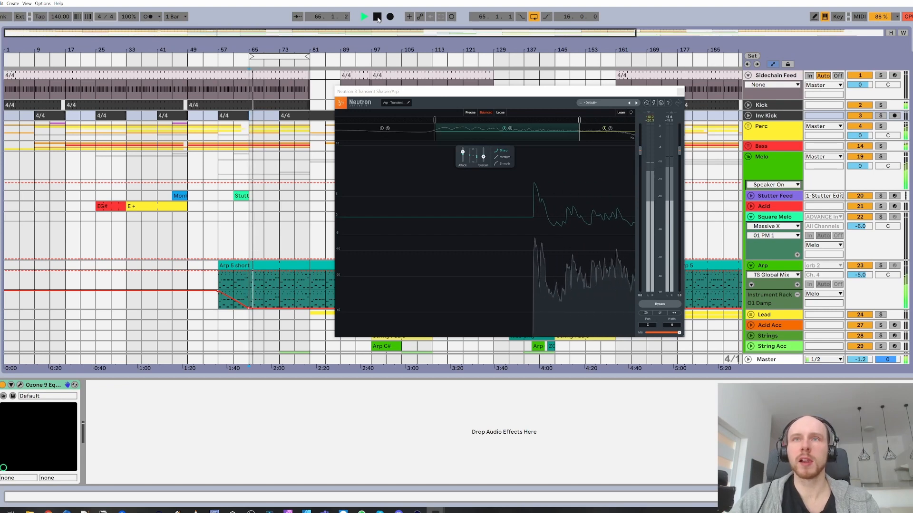
click(303, 265)
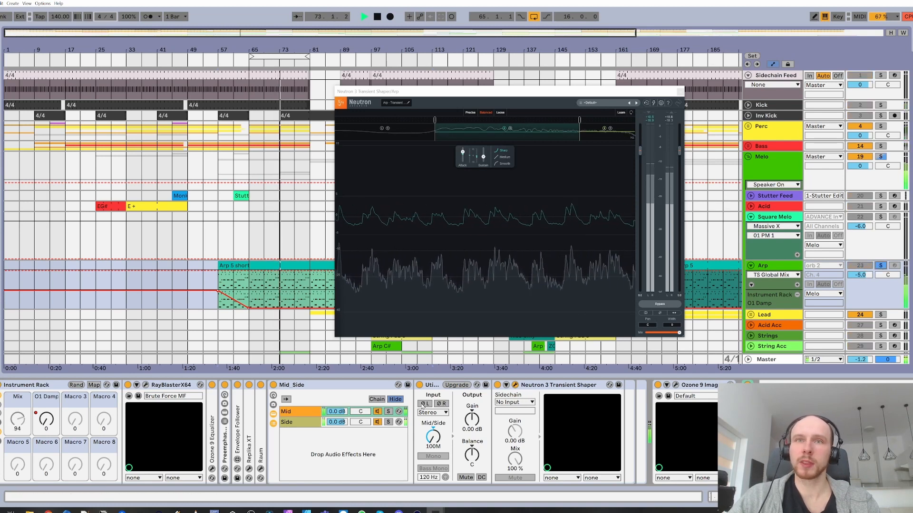
click(388, 411)
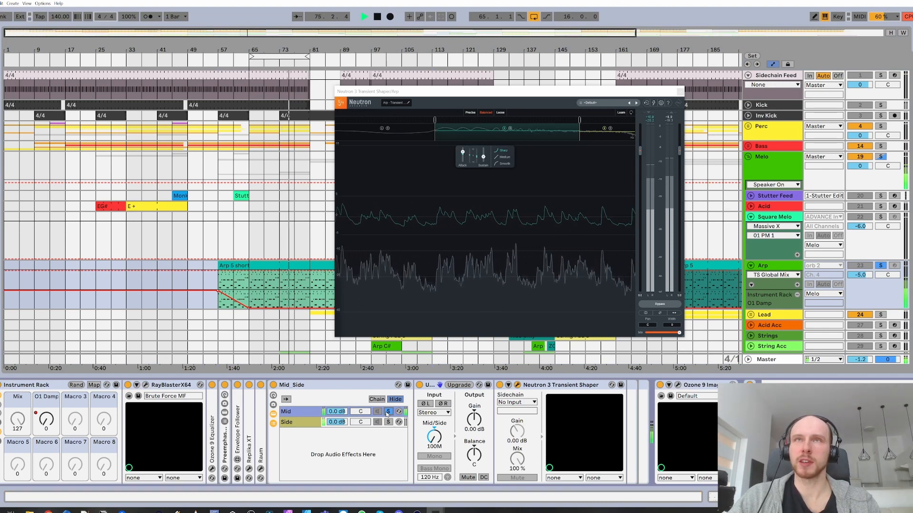
click(388, 422)
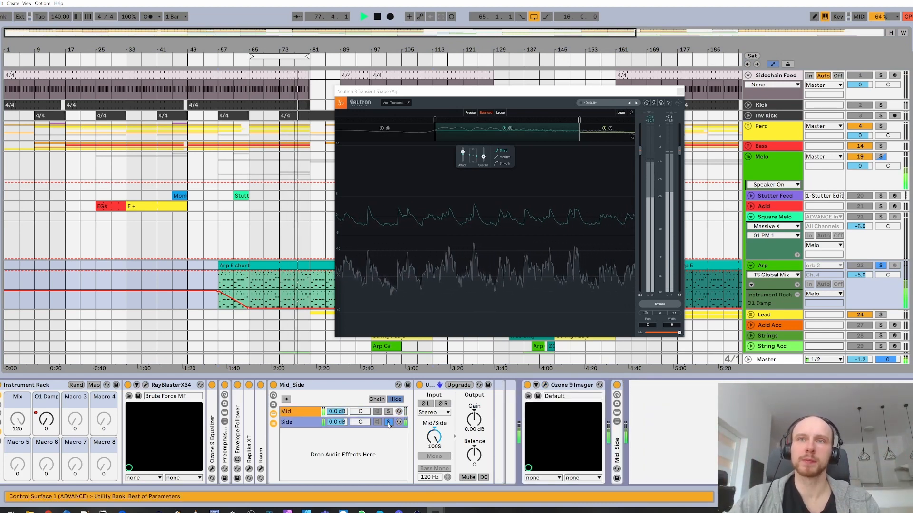
click(388, 411)
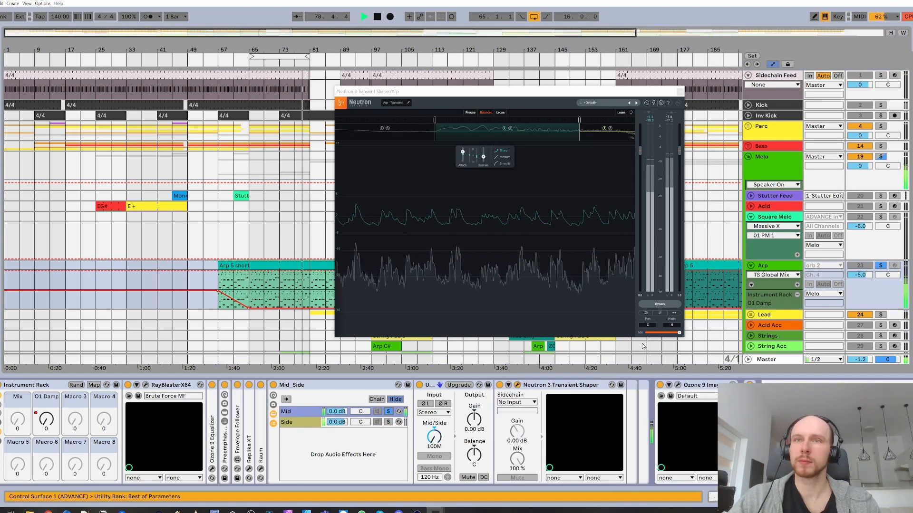
click(388, 412)
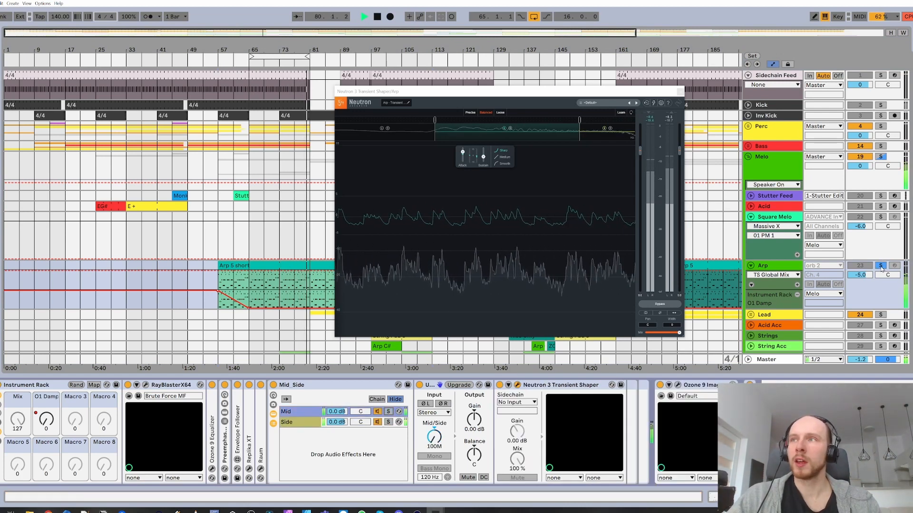
Solo the Arp's Side chain and its Mid chain in turn within the full mix, and remove the chain solo.
click(388, 422)
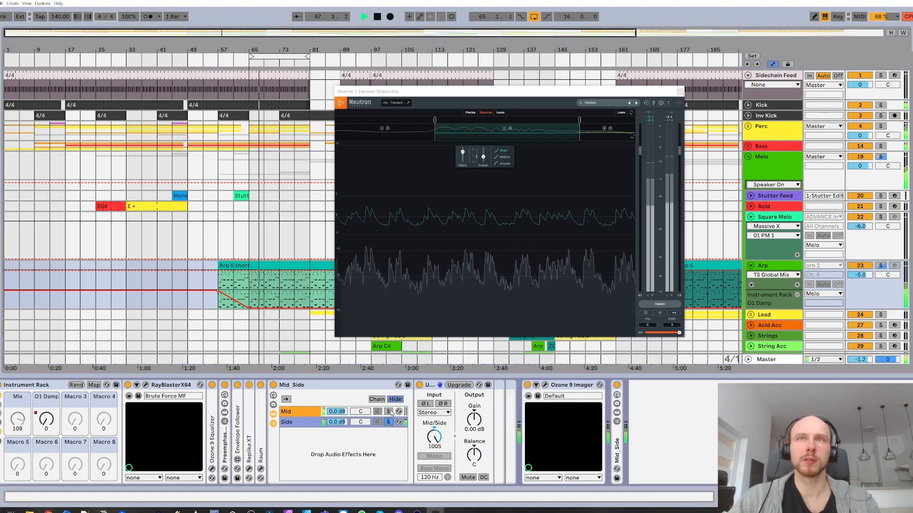
click(388, 412)
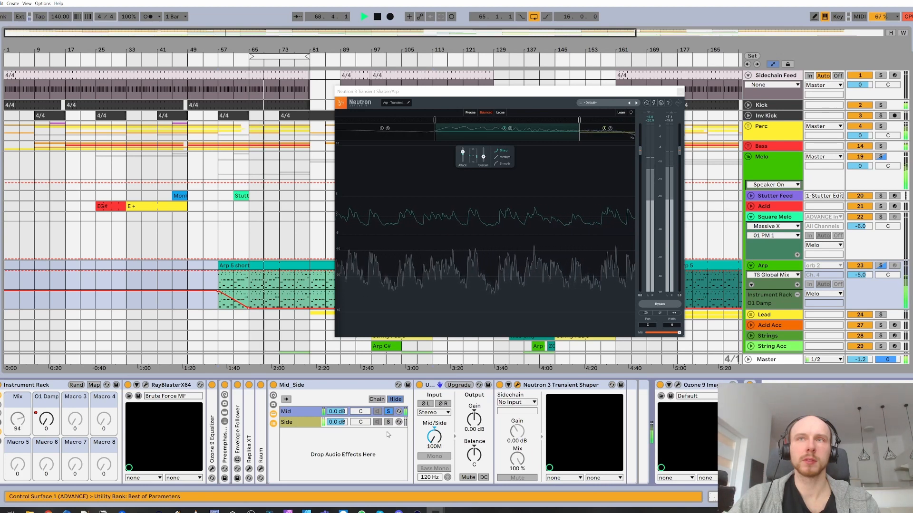
click(388, 412)
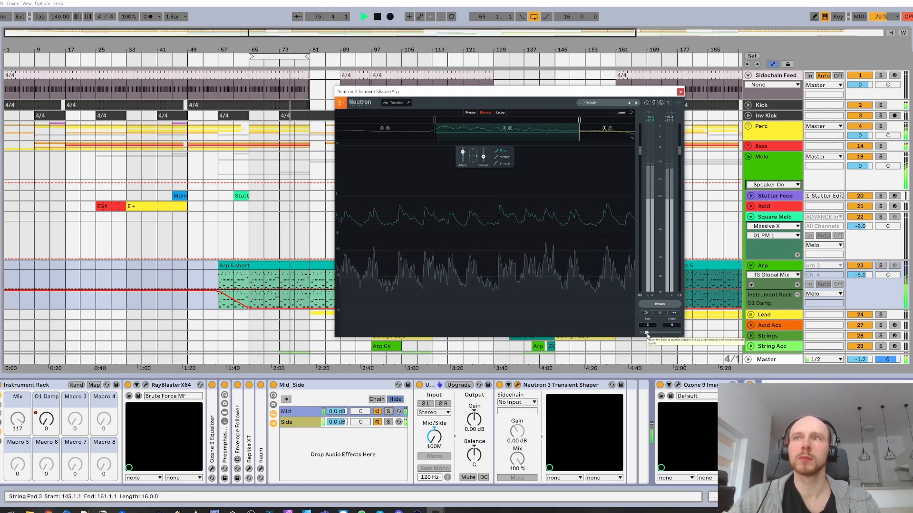
Set the Arp's Transient Shaper mix to fully wet and stop playback.
drag(647, 333, 683, 335)
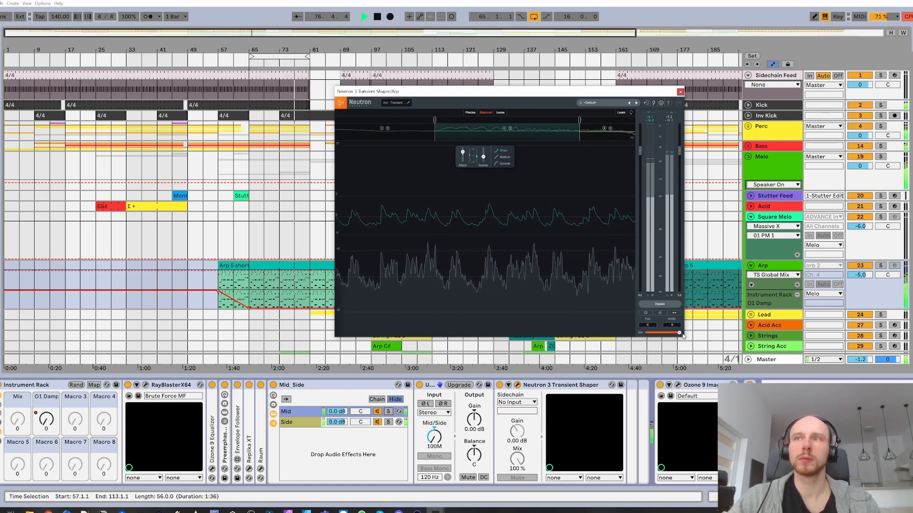
drag(683, 335, 734, 332)
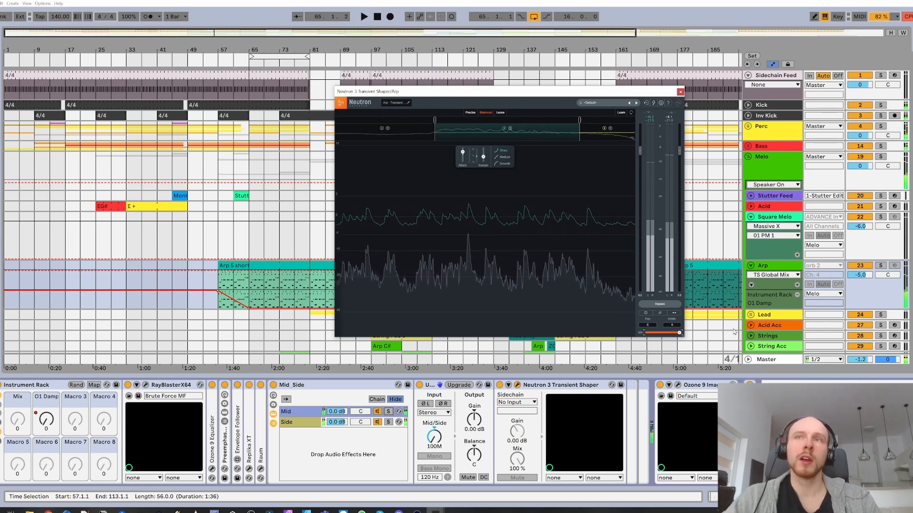
key(space)
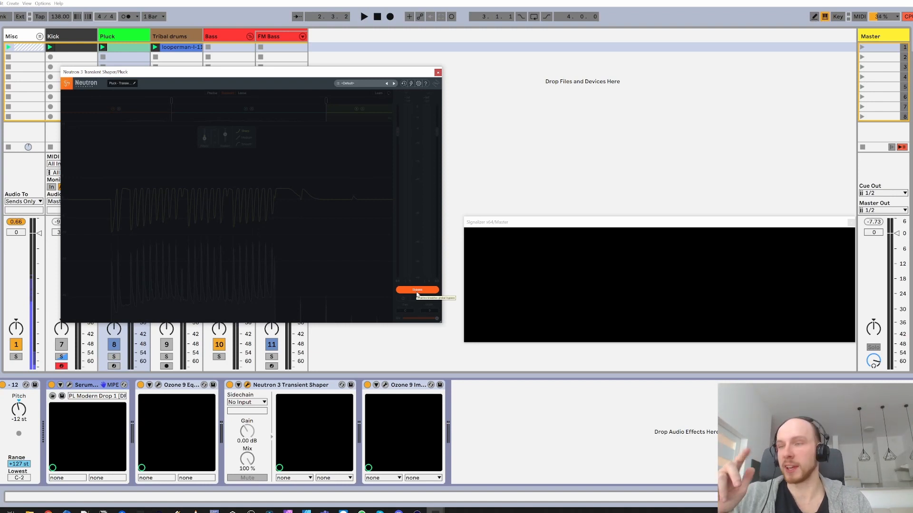
Play the Pluck with the bass and compare the Pluck's Transient Shaper bypassed and active, leaving it active.
key(space)
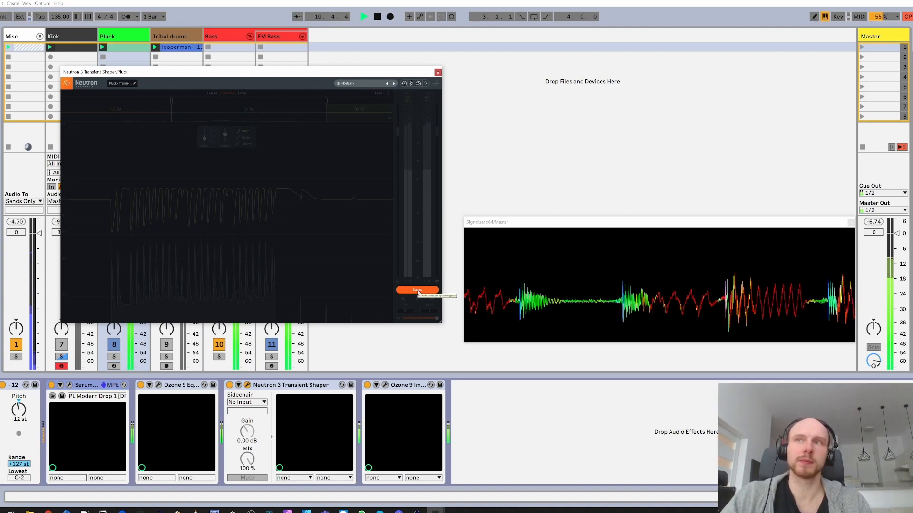
click(418, 290)
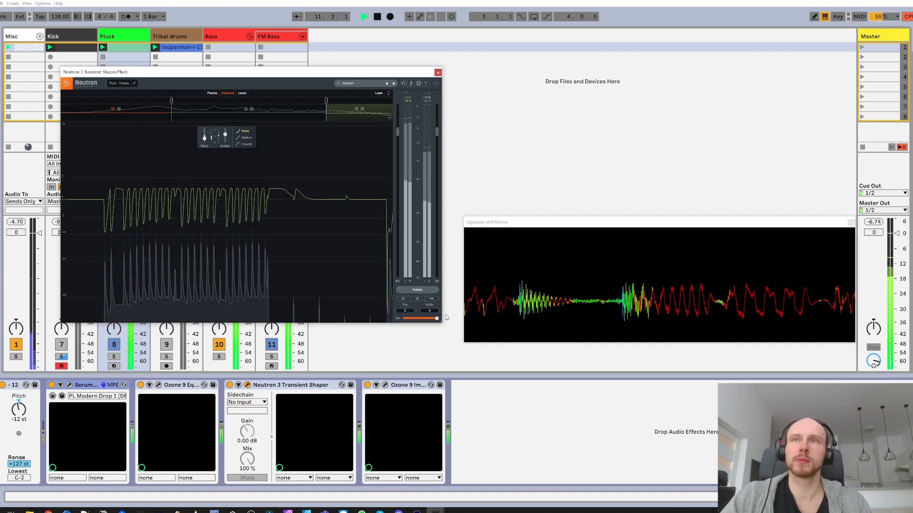
click(417, 290)
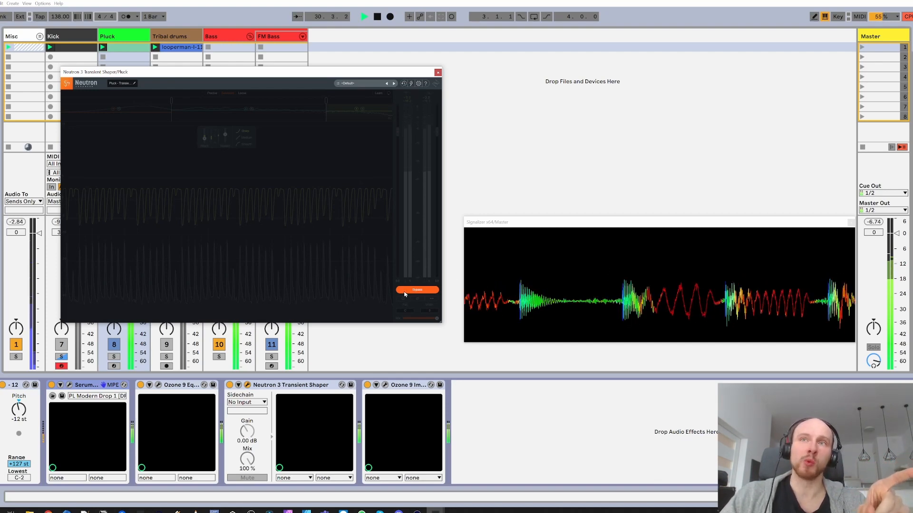
click(406, 291)
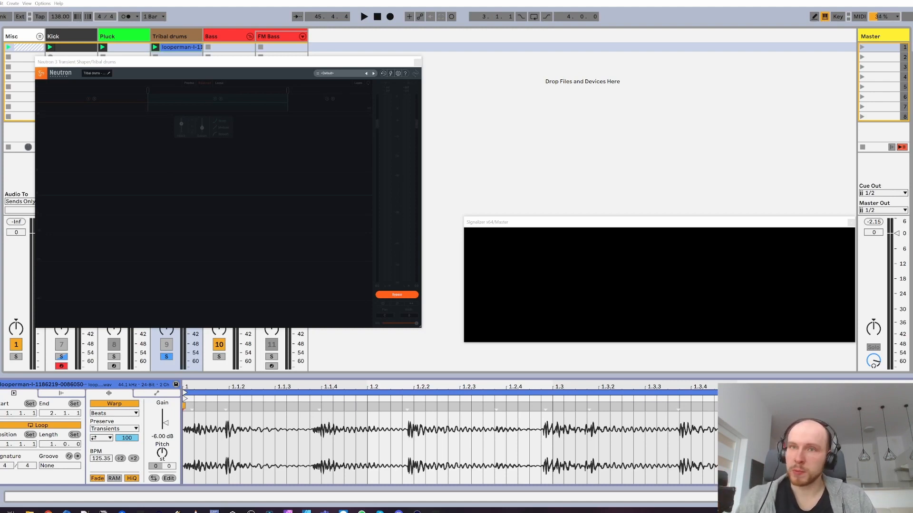
Play the soloed Tribal drums, display the low band of their Transient Shaper and stop playback.
key(space)
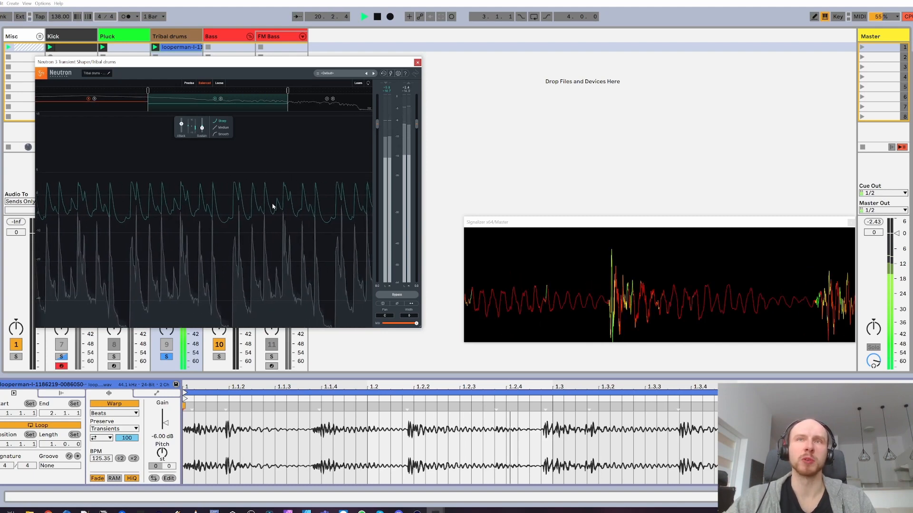
click(123, 104)
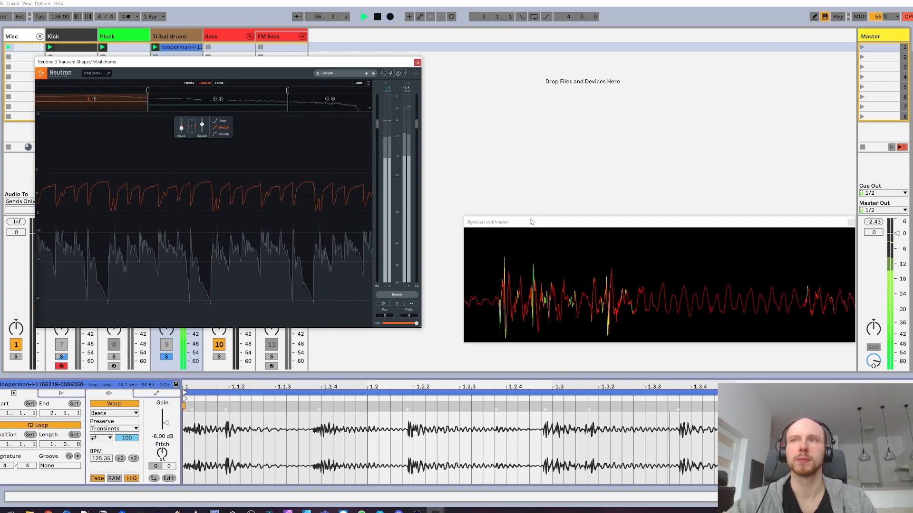
key(space)
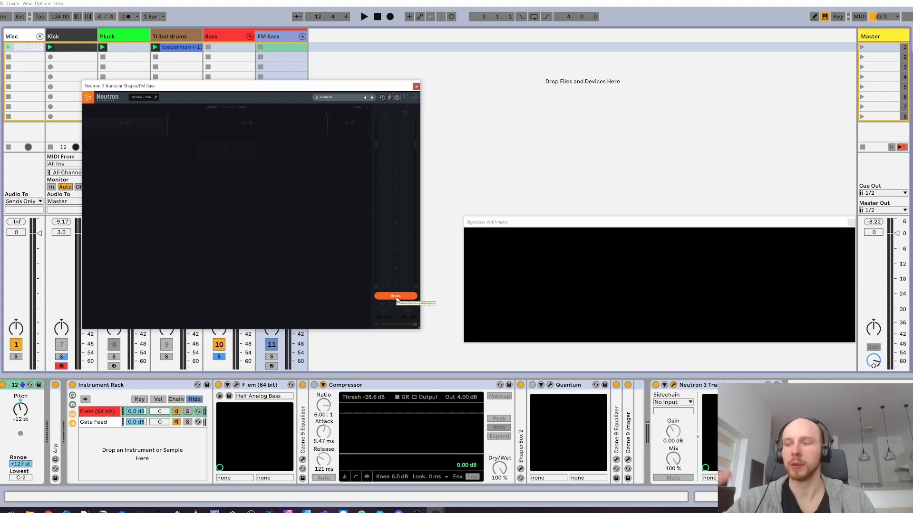
Play the kick and bass, display the low band of the FM Bass's Transient Shaper and compare it bypassed and active, leaving it active.
key(space)
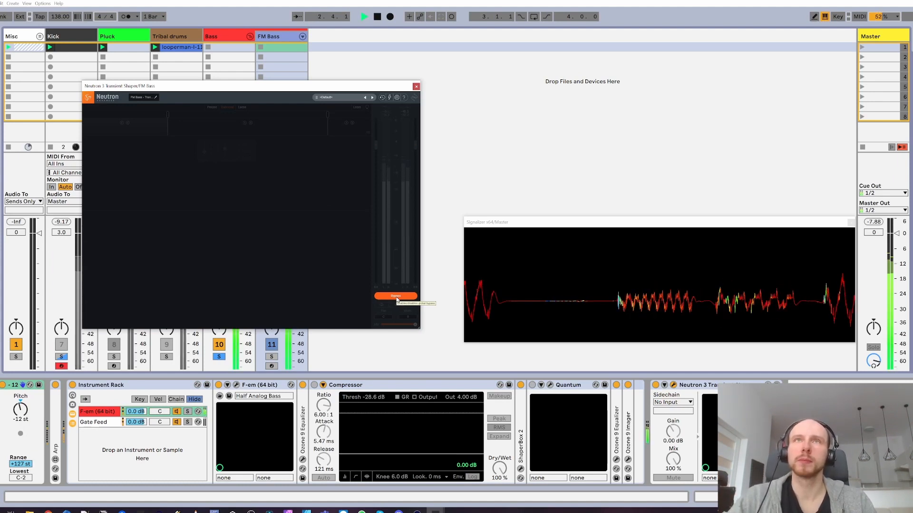
click(396, 297)
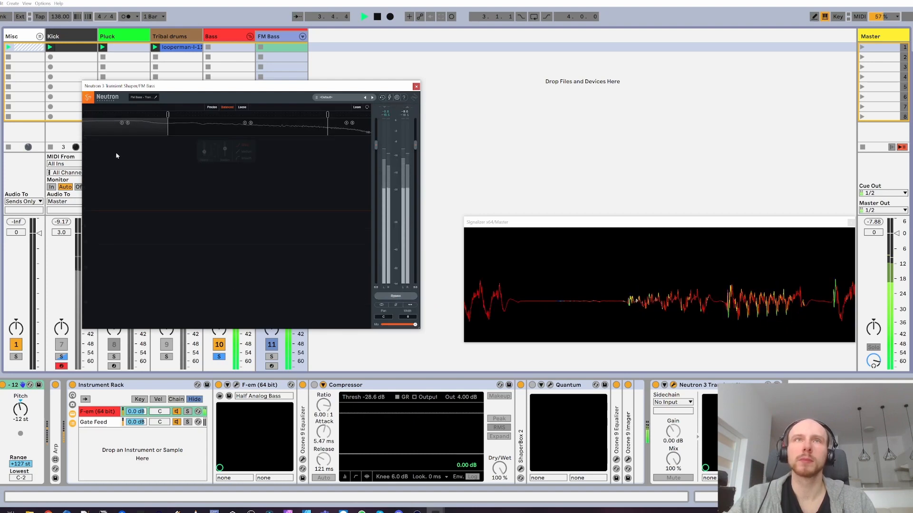
click(142, 132)
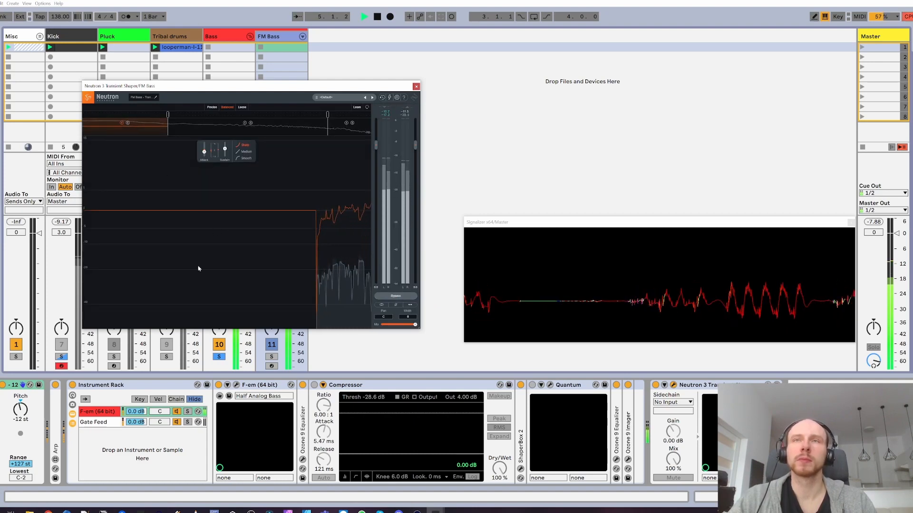
click(395, 297)
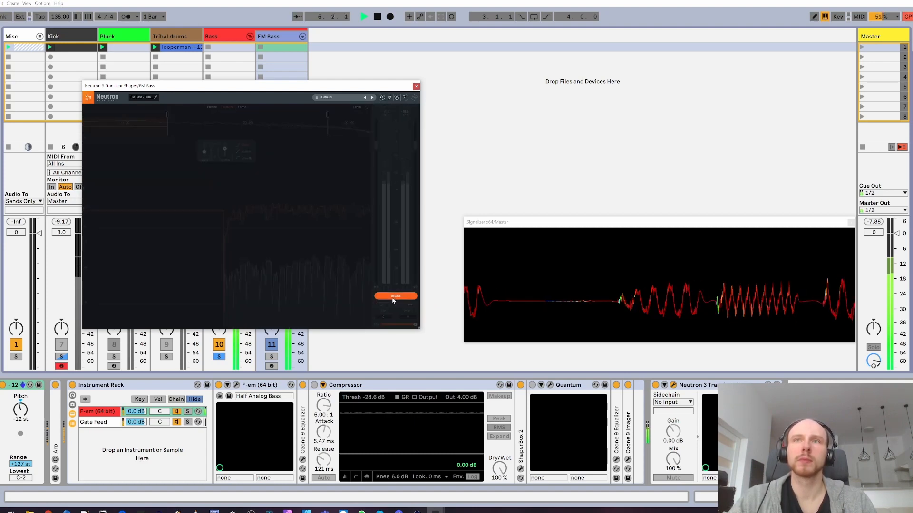
click(393, 298)
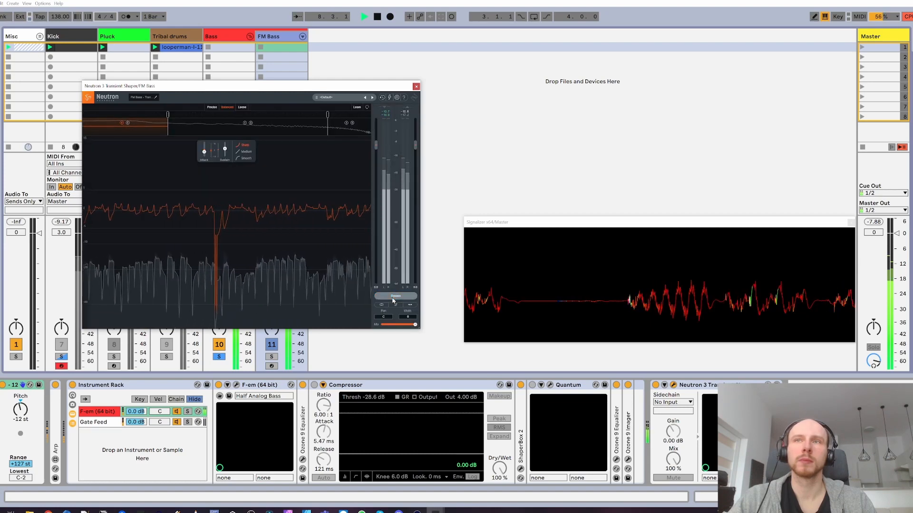
click(394, 297)
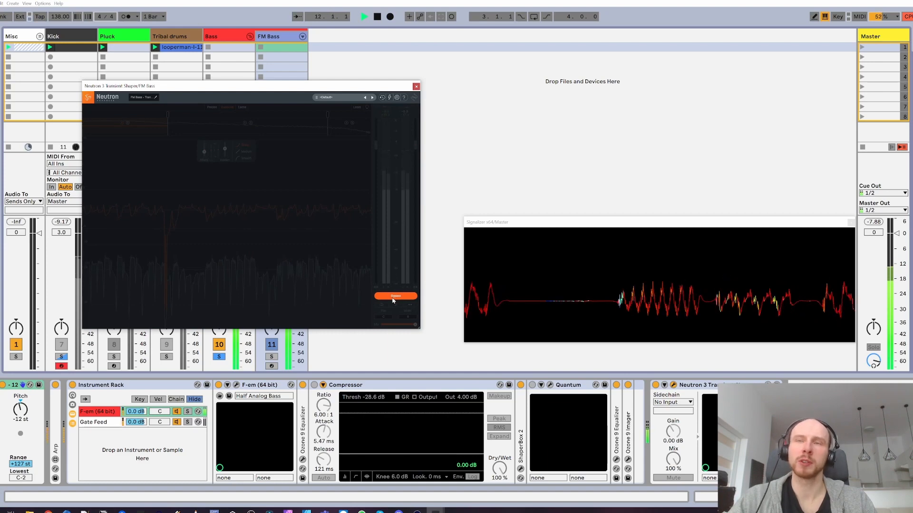
click(393, 297)
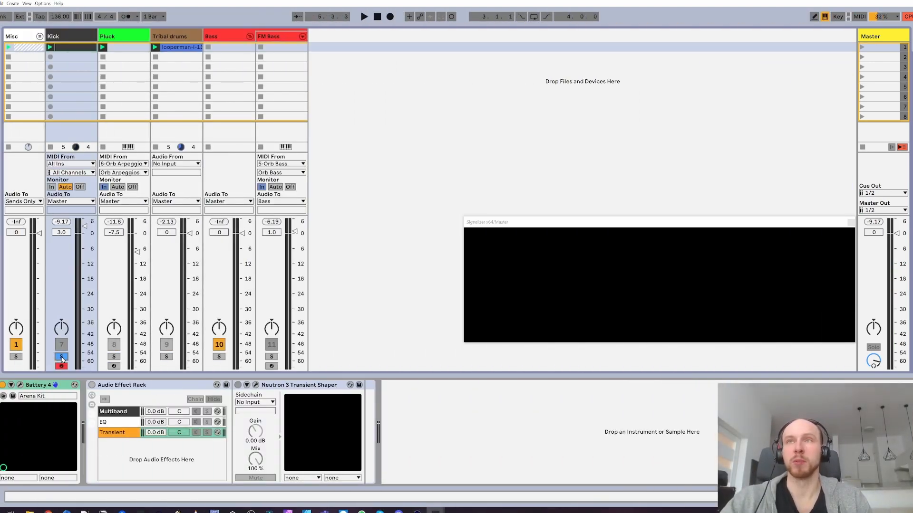
Play the soloed Kick to hear its sound and view its waveform.
key(space)
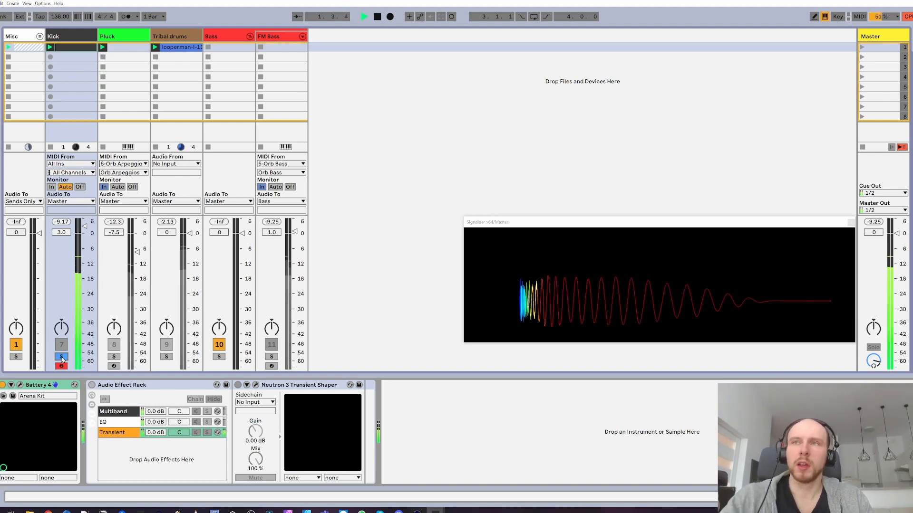